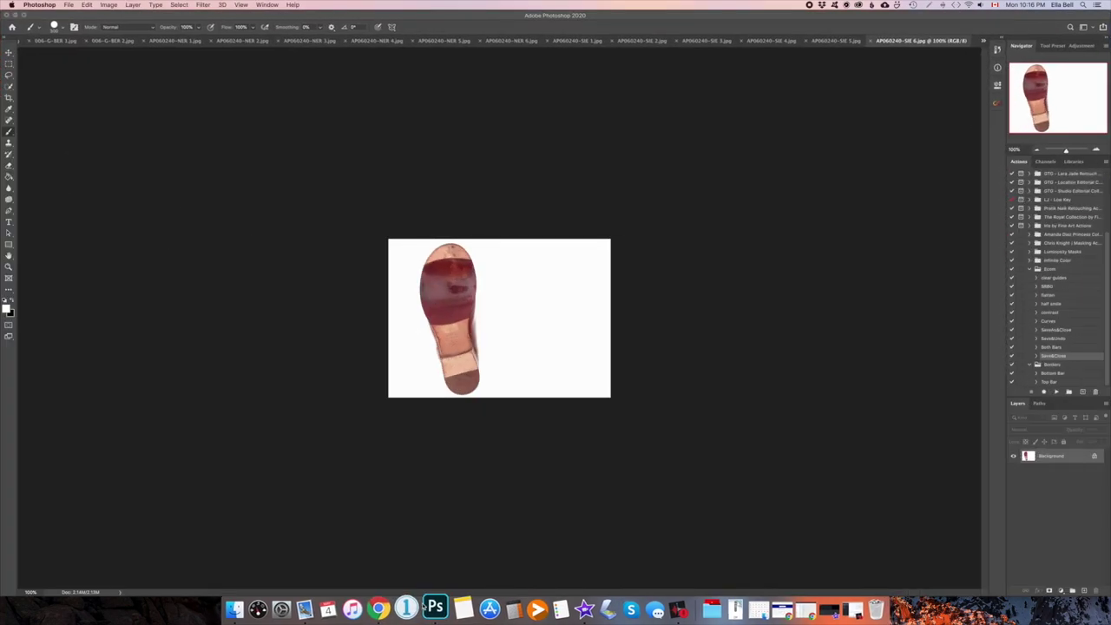
- Heal the small blemish on the insole of the rear shoe in EVA10-BLU 3.jpg with the Spot Healing Brush
left_click(1096, 150)
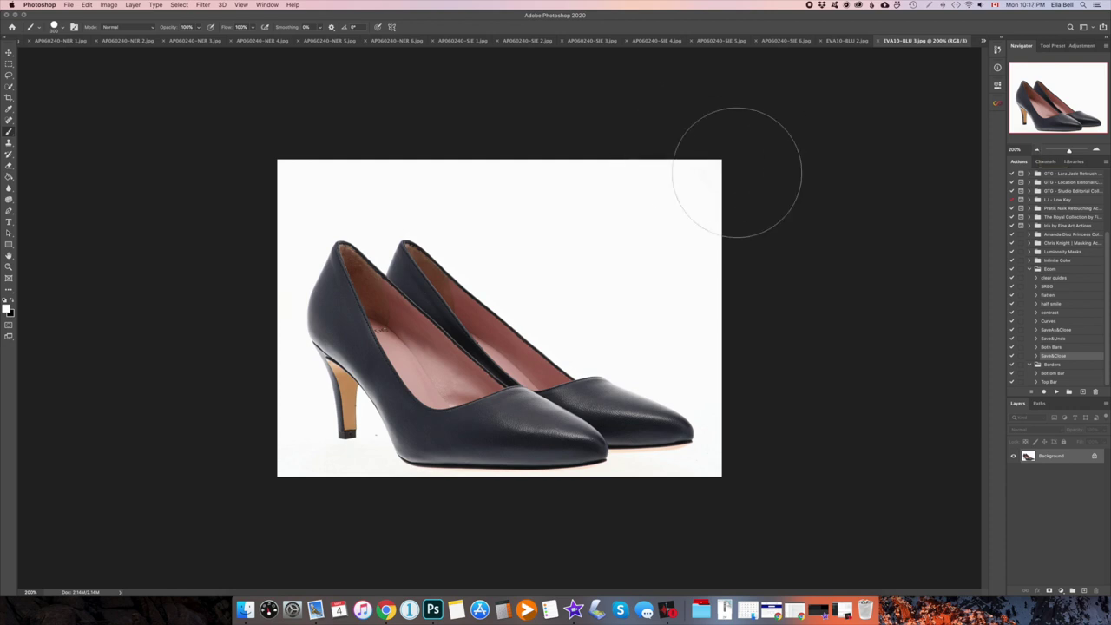
key("j")
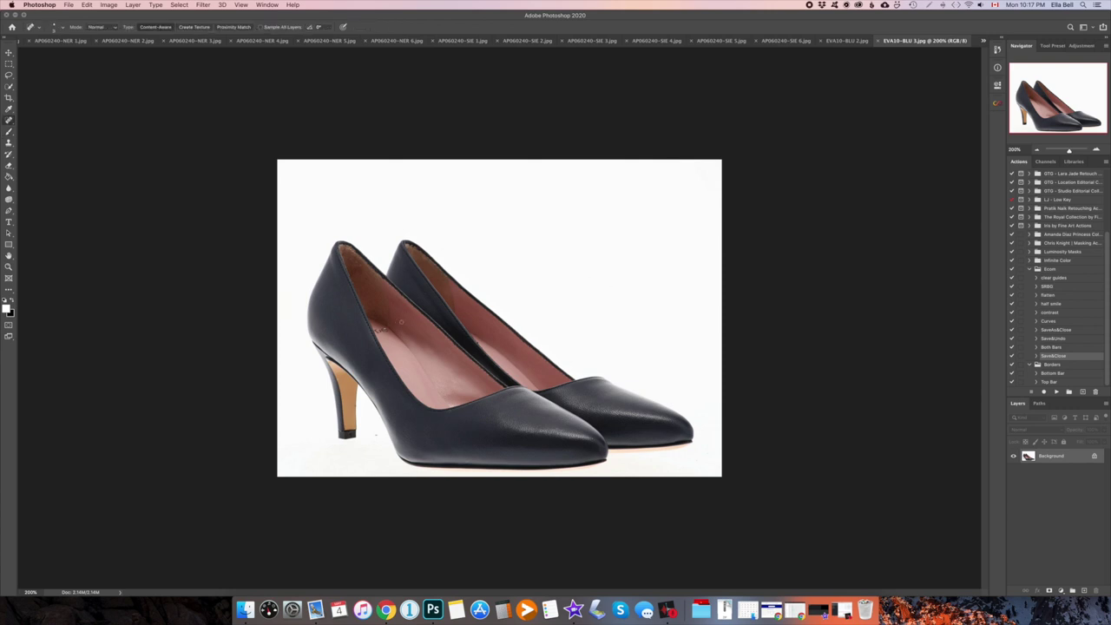
left_click(477, 342)
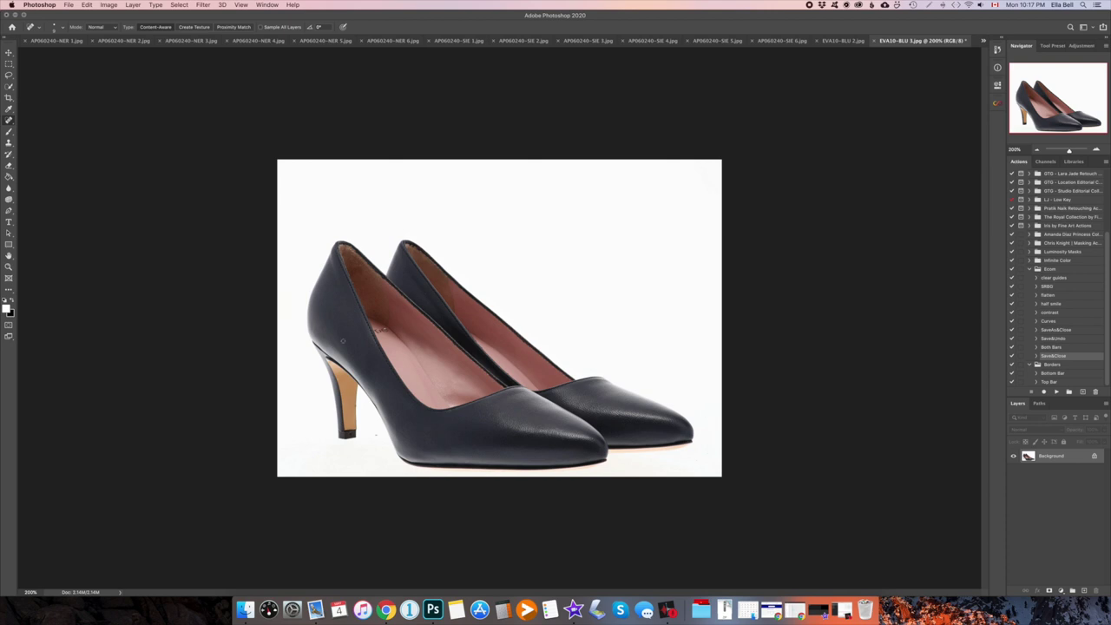
- Paint the background around the pair of shoes pure white with a large brush, staying clear of their edges
key("b")
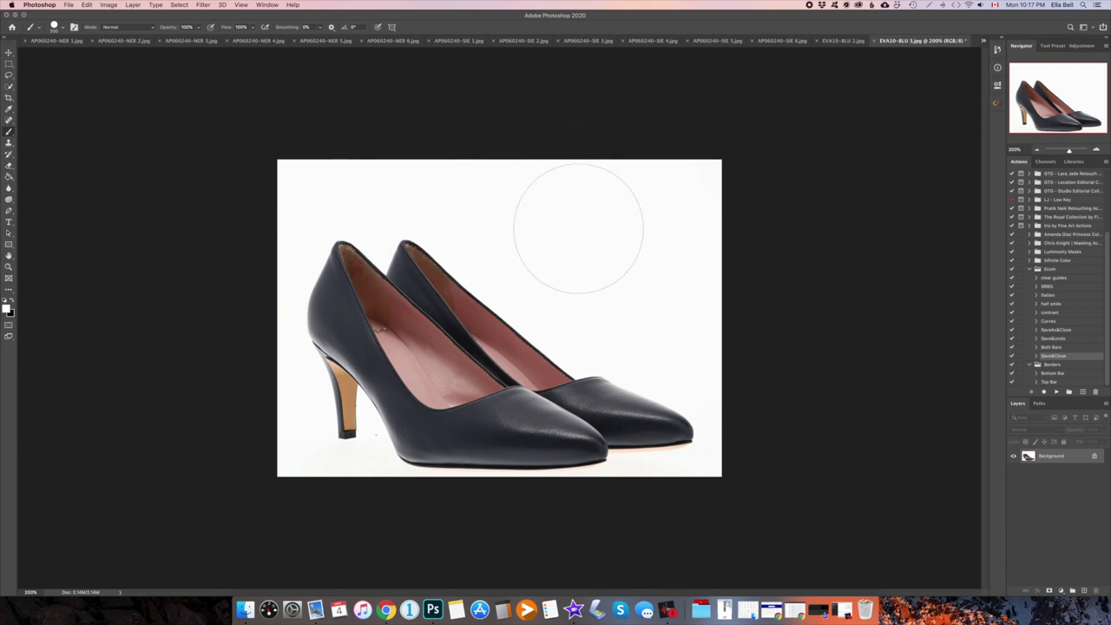
key("x")
key("x")
key("x")
key("x")
mouse_move(451, 161)
left_mouse_down()
mouse_move(674, 312)
mouse_move(676, 161)
left_mouse_up()
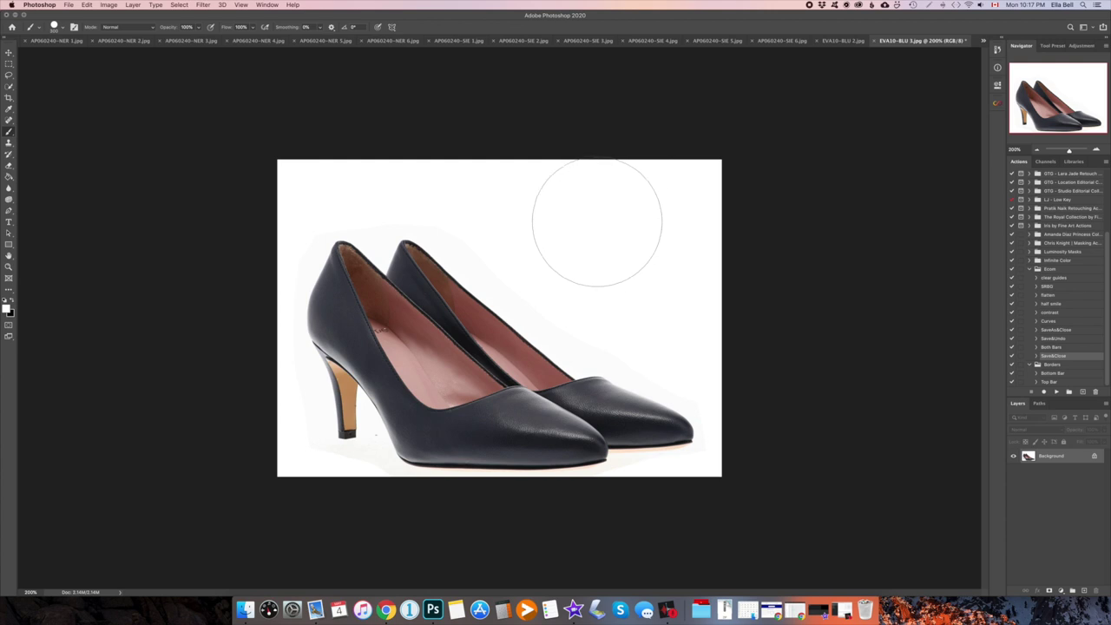
- Apply a Curves adjustment with the white point sampled from the off-white floor beside the heel, comparing it with the preview off
key("h")
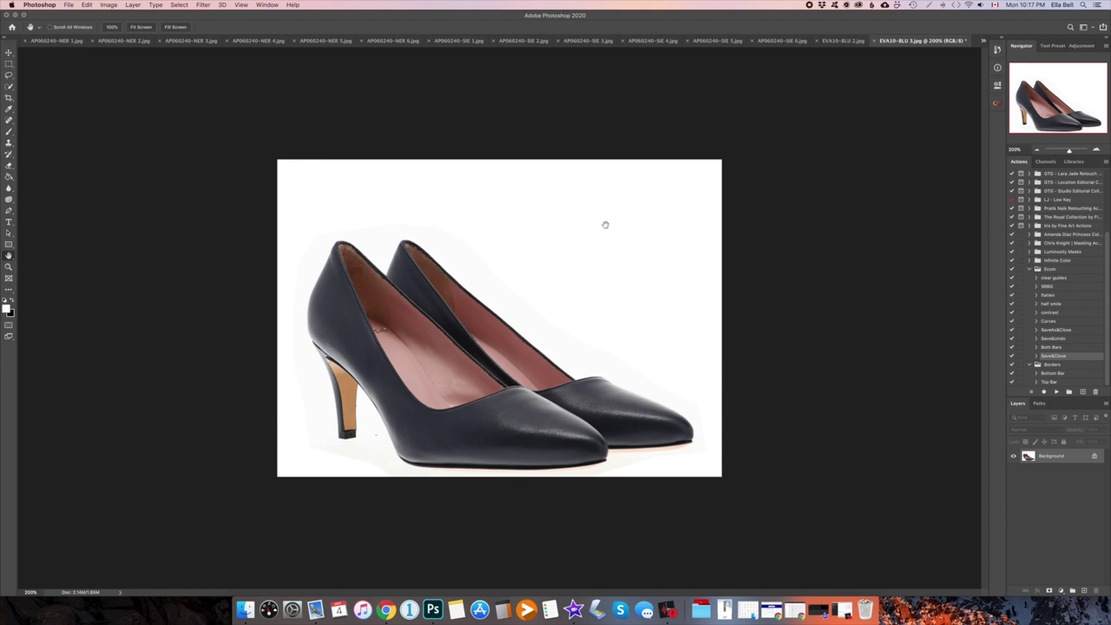
key("cmd+m")
left_click(824, 289)
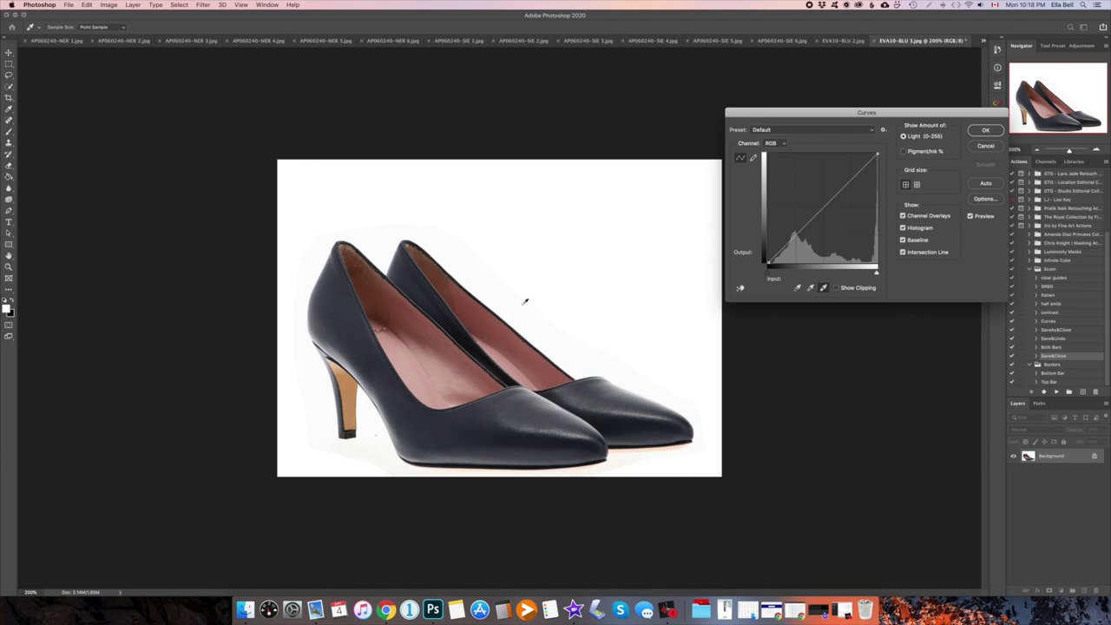
left_click(379, 448)
left_click(973, 216)
left_click(972, 216)
left_click(972, 217)
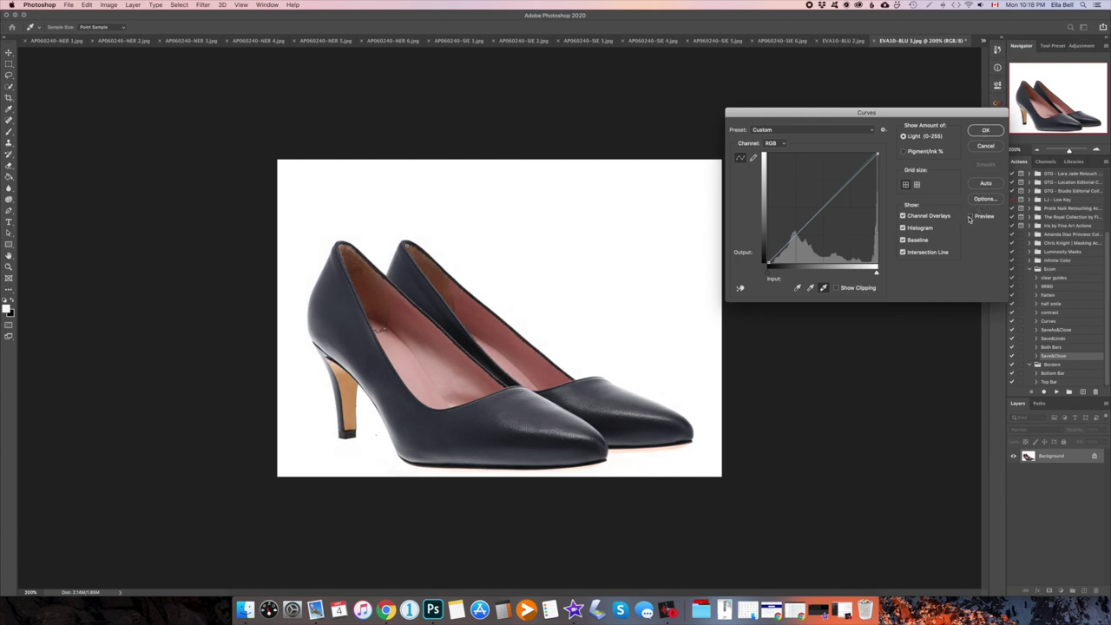
left_click(987, 131)
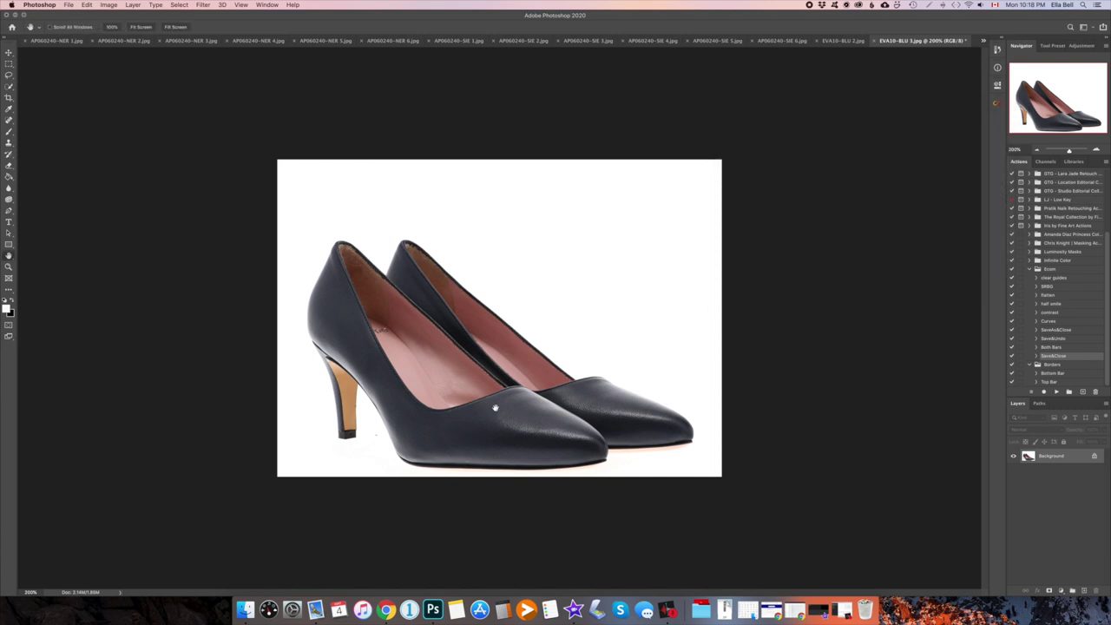
- Clean up the floor around the heel with a small white brush and heal the dark speck beside it
key("b")
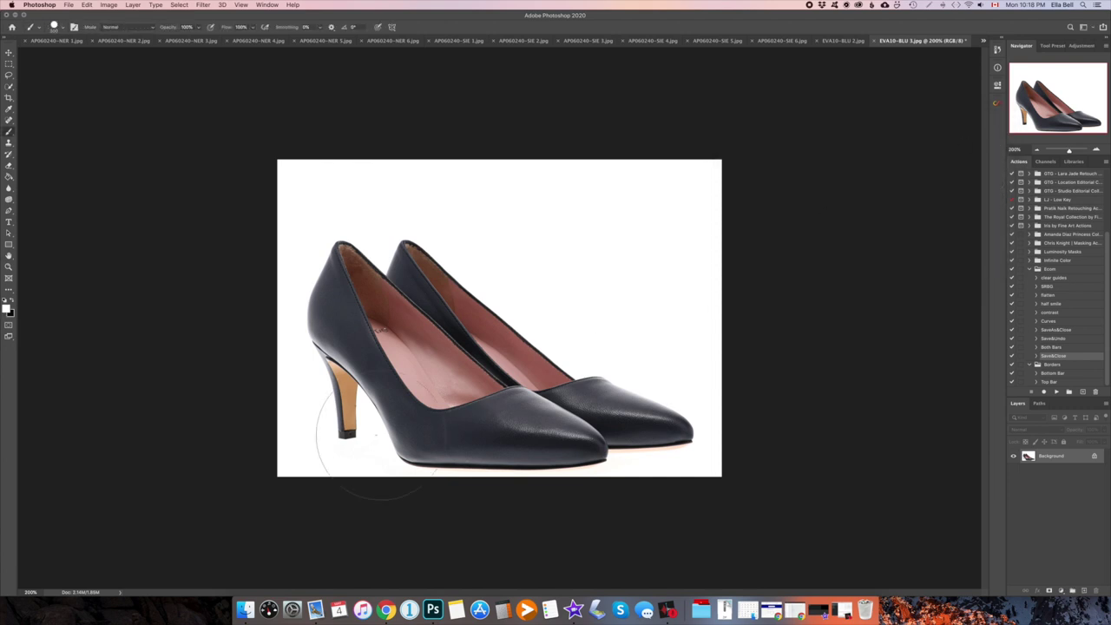
key("p")
key("b")
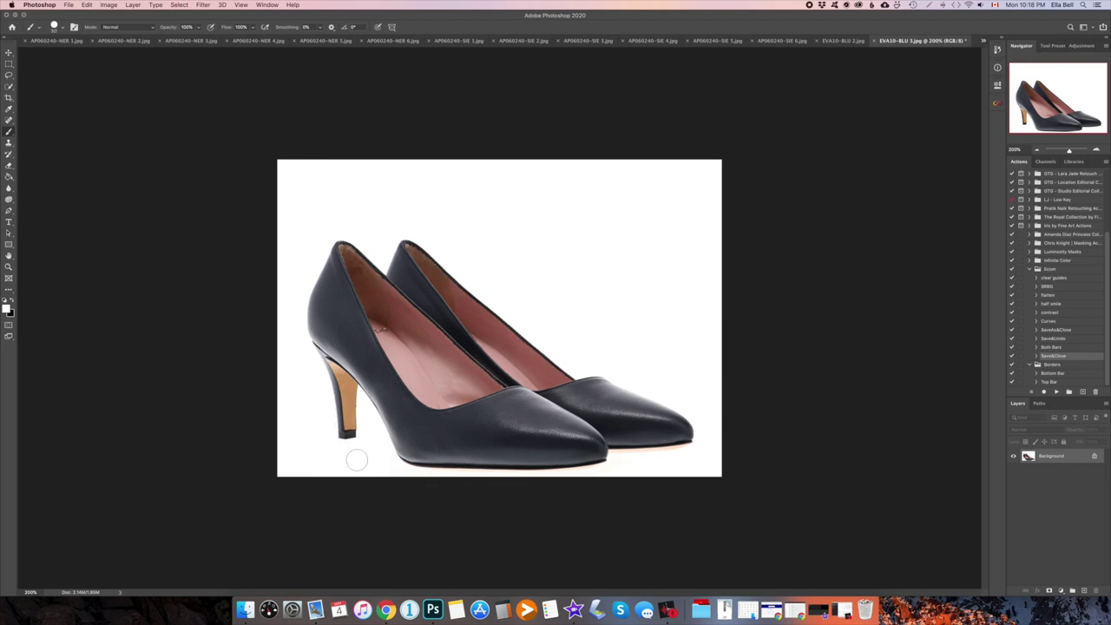
key("j")
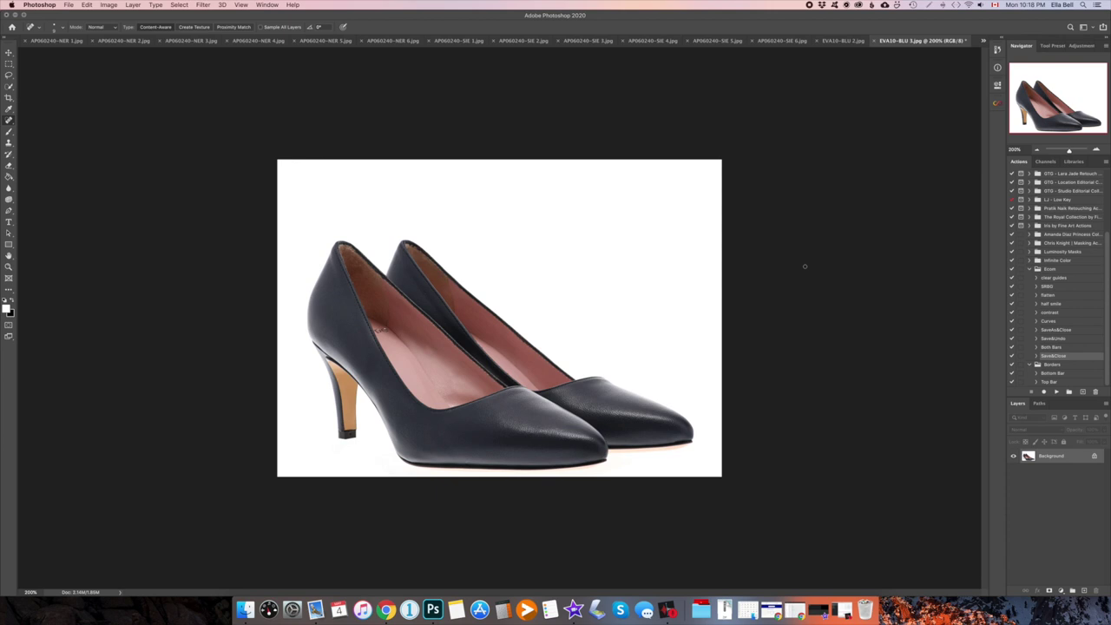
- Test the background for off-white residue by sampling it as the black point in Curves, and discard the adjustment
key("super+m")
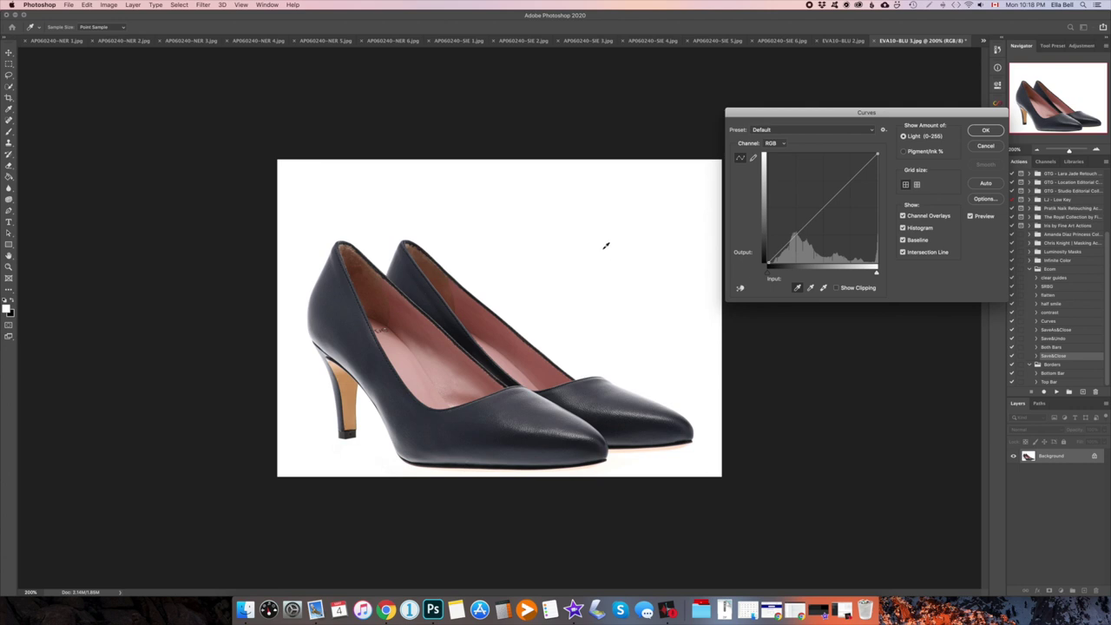
left_click(798, 289)
left_click(584, 242)
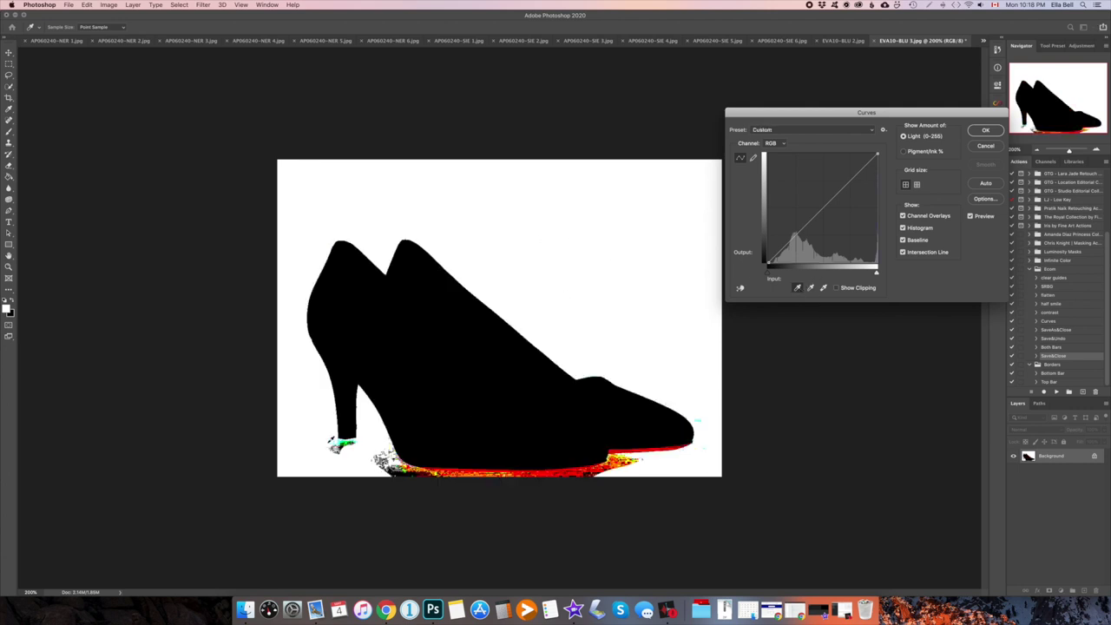
left_click(989, 147)
- Apply a Curves adjustment with the white point sampled from the floor just below the front shoe's sole
key("super+m")
left_click(823, 287)
left_click(499, 470)
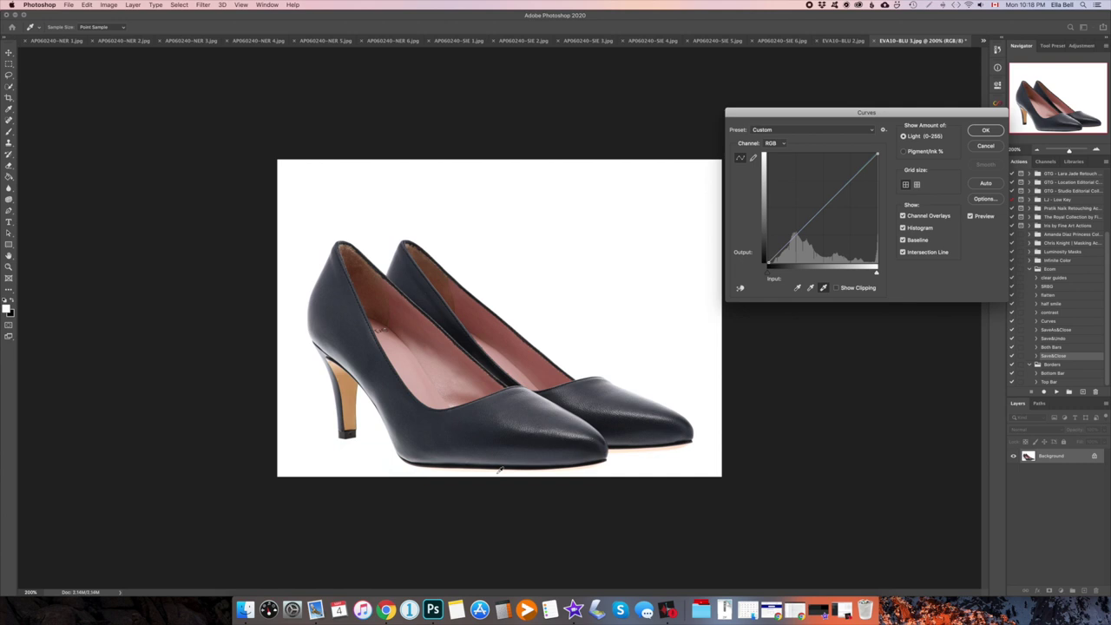
left_click(985, 130)
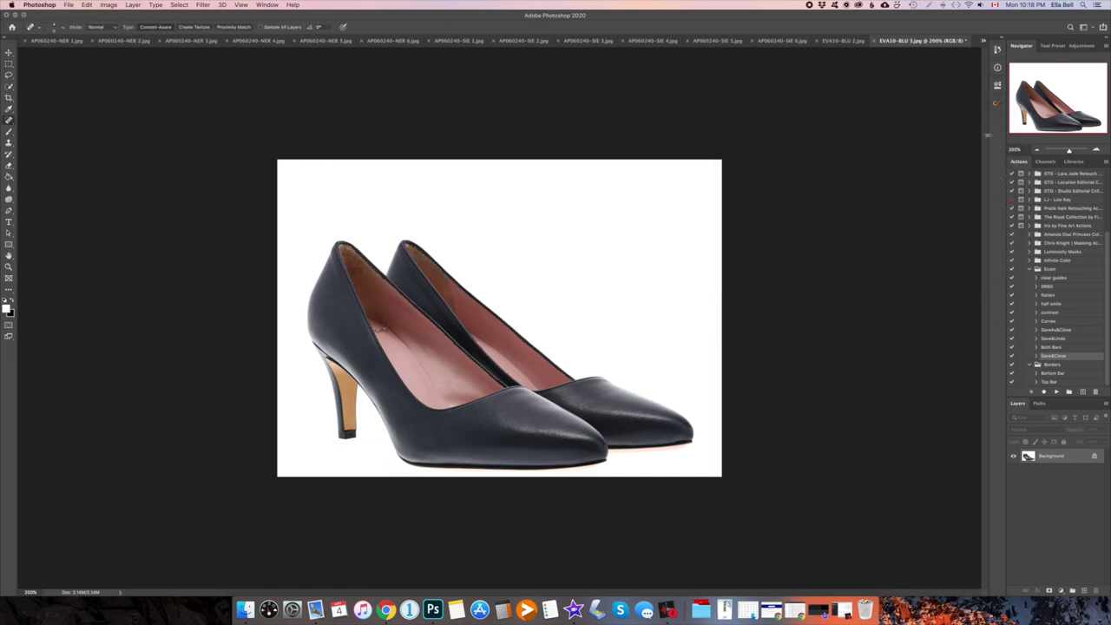
- Recheck the background for tinted areas with a temporary Curves black point, and cancel it
key("super+m")
left_click(797, 288)
left_click(596, 217)
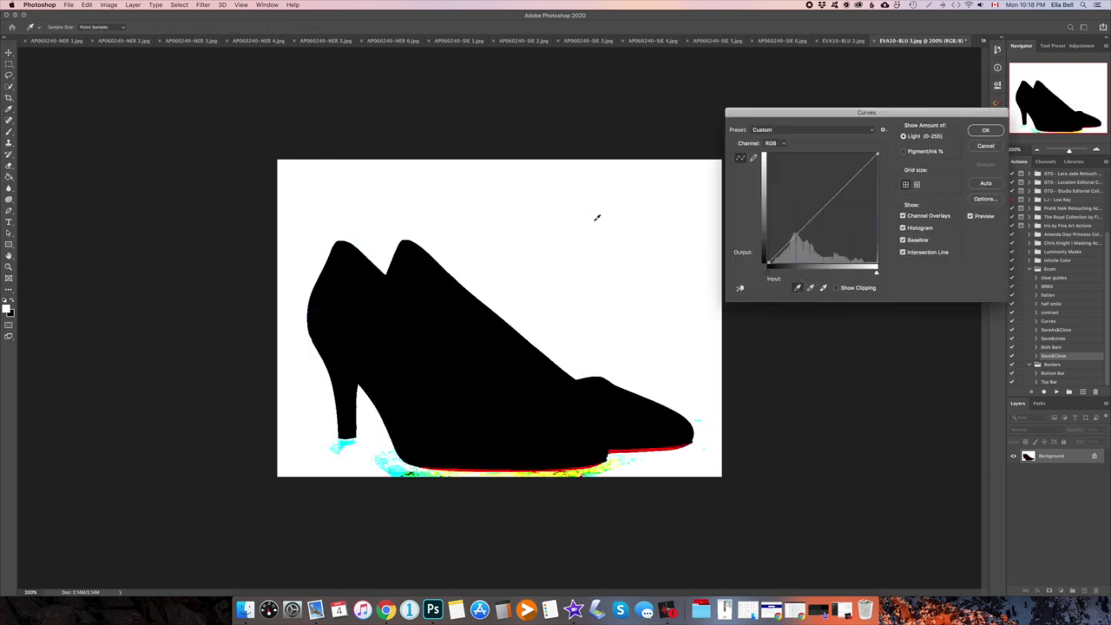
left_click(985, 145)
- Apply a Curves adjustment with the white point sampled at the tip of the heel
key("super+m")
left_click(822, 287)
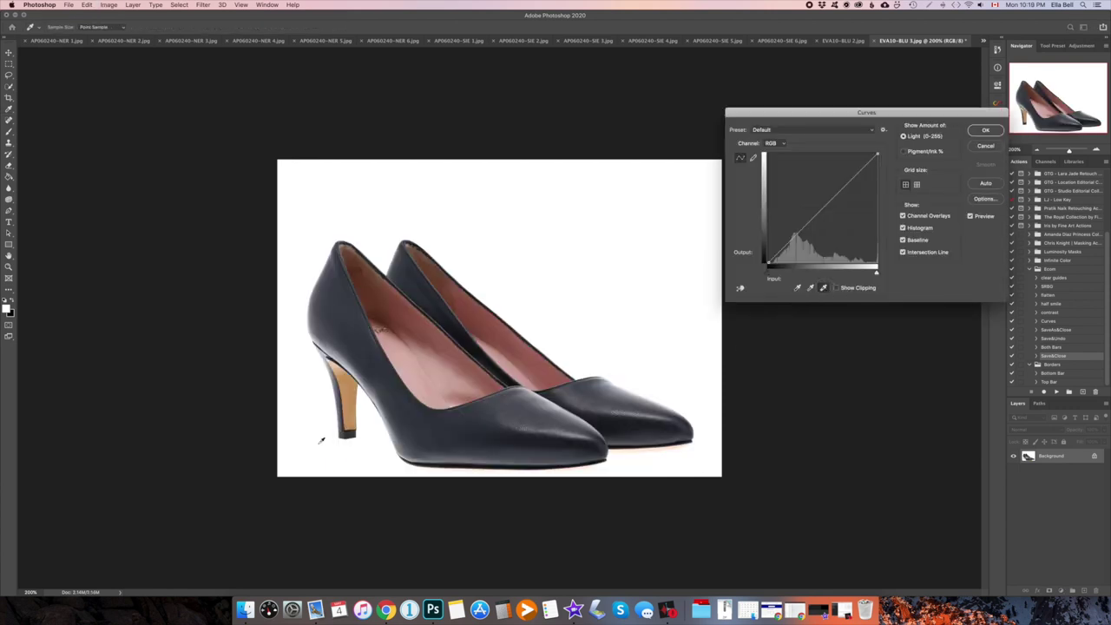
left_click(345, 436)
left_click(983, 130)
- Inspect the floor under the shoes for leftover colour using a temporary Curves black point, and cancel it
key("super+m")
left_click(796, 287)
left_click(657, 229)
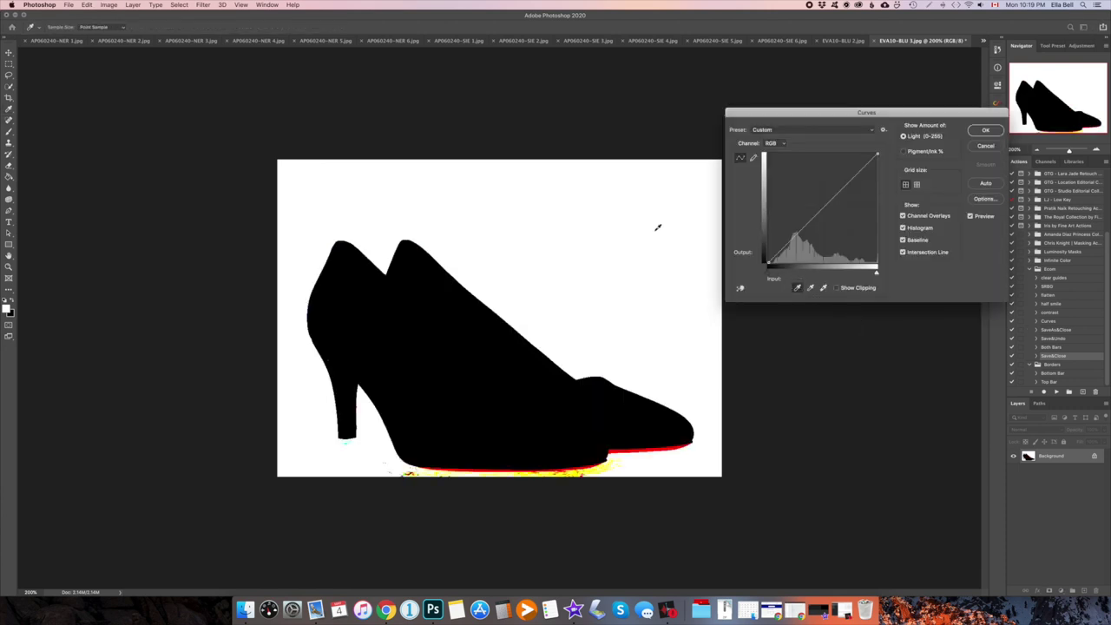
left_click(984, 145)
- Apply one more Curves white point adjustment to clear the remaining tint under the shoes
key("super+m")
left_click(823, 287)
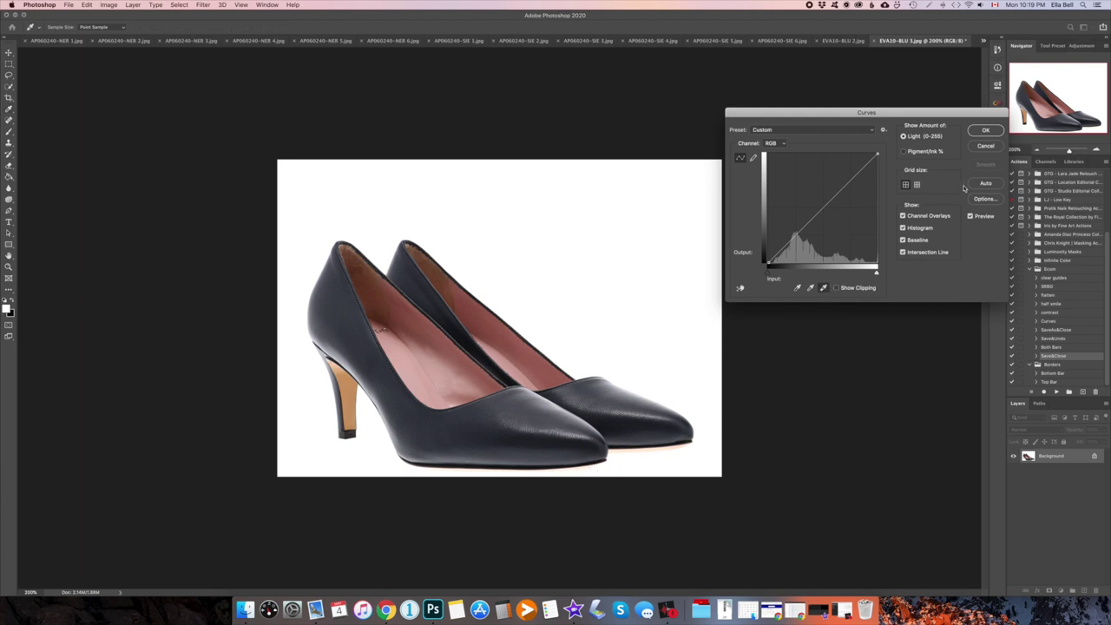
left_click(974, 132)
- Check the cleaned background again by sampling it as the Curves black point, and discard the adjustment
key("j")
key("super+m")
left_click(798, 287)
left_click(643, 235)
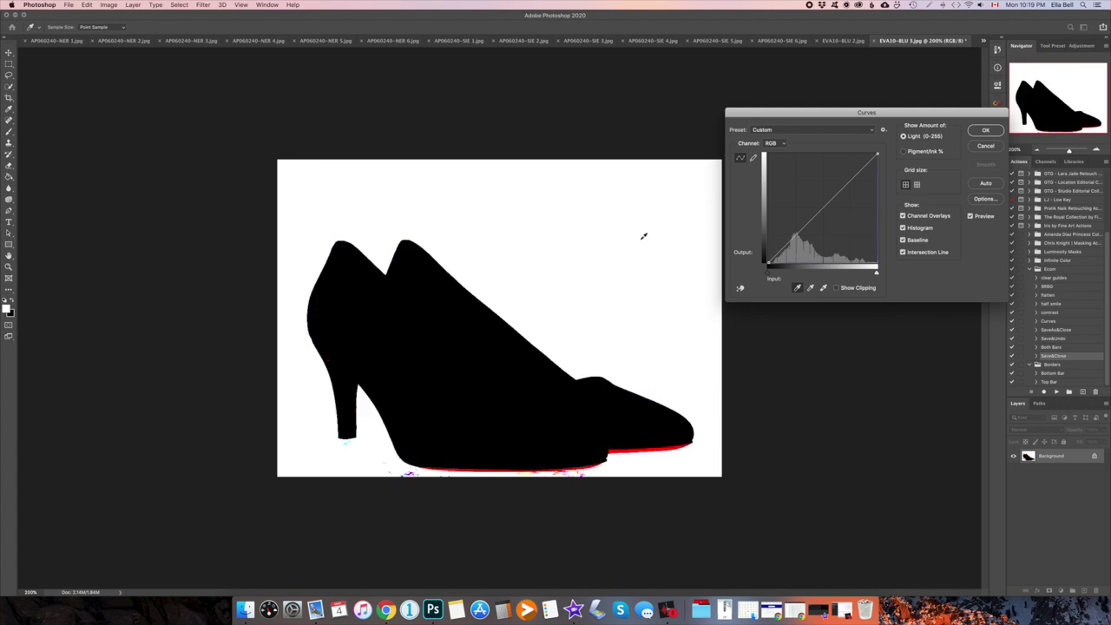
left_click(972, 146)
- Paint white over the remaining off-white marks along the lower edge of the image, below the front shoe
key("b")
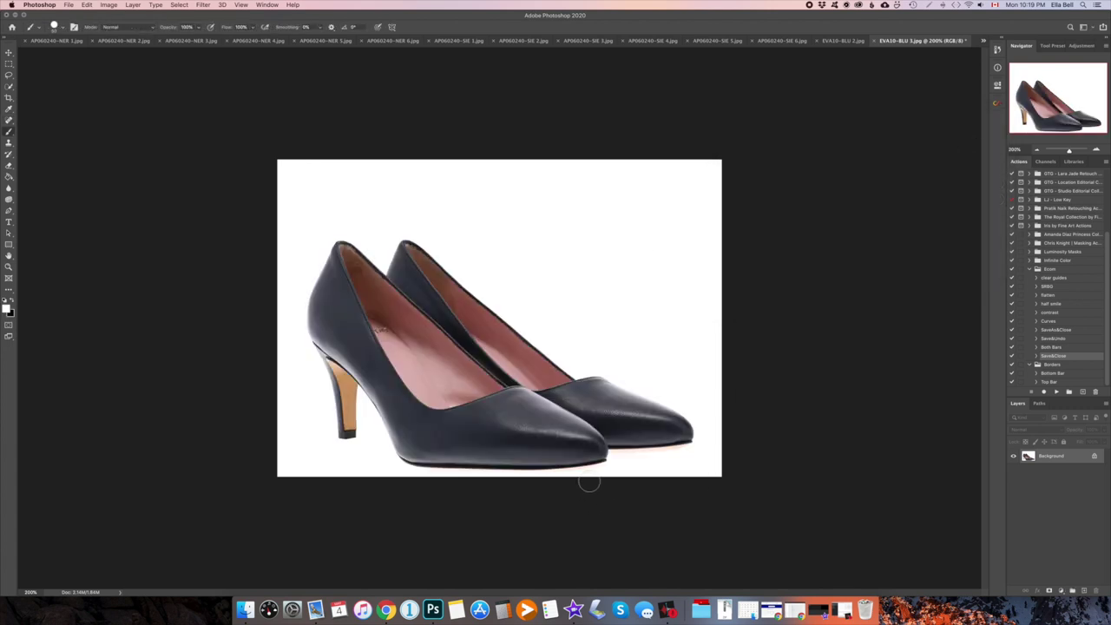
key("bracketright")
key("bracketright")
- Examine the painted lower edge for leftover residue with a temporary Curves black point, and cancel it
key("super+m")
left_click(796, 287)
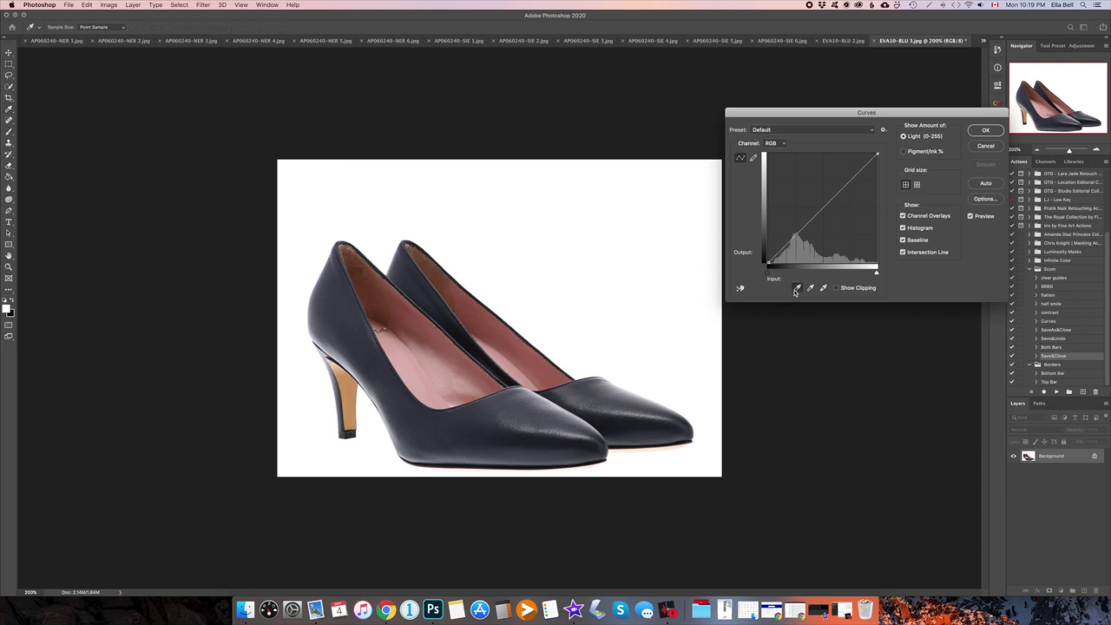
left_click(621, 245)
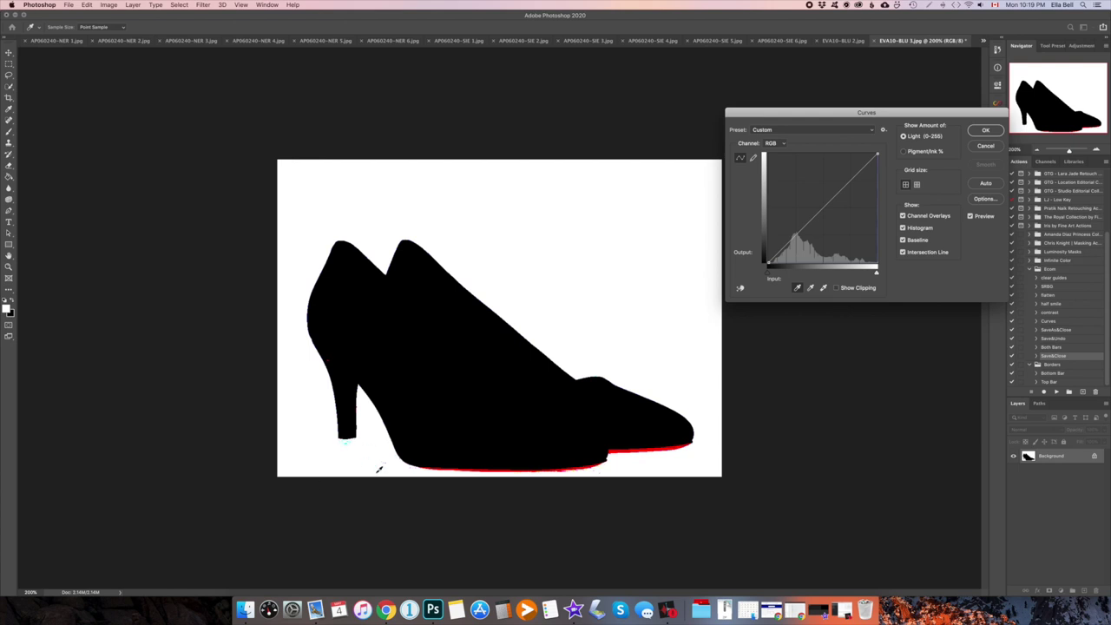
left_click(986, 146)
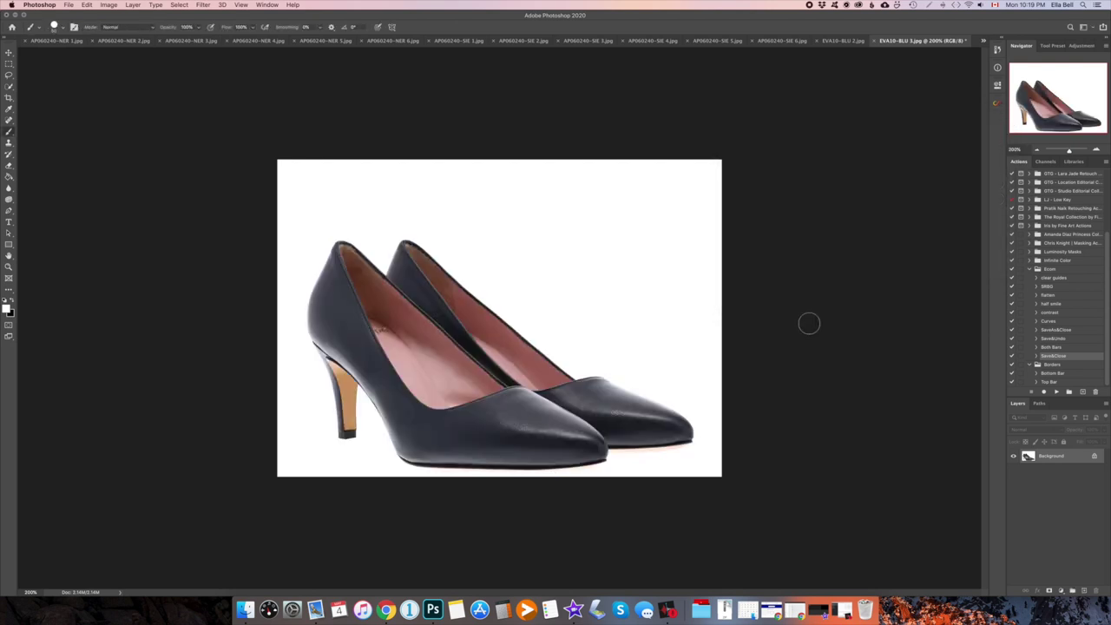
- Enlarge the brush and paint white over the remaining specks beside the heel
key("bracketright")
key("bracketright")
- Select the white background around both shoes with the Quick Selection tool, and clear the selection
left_click(9, 86)
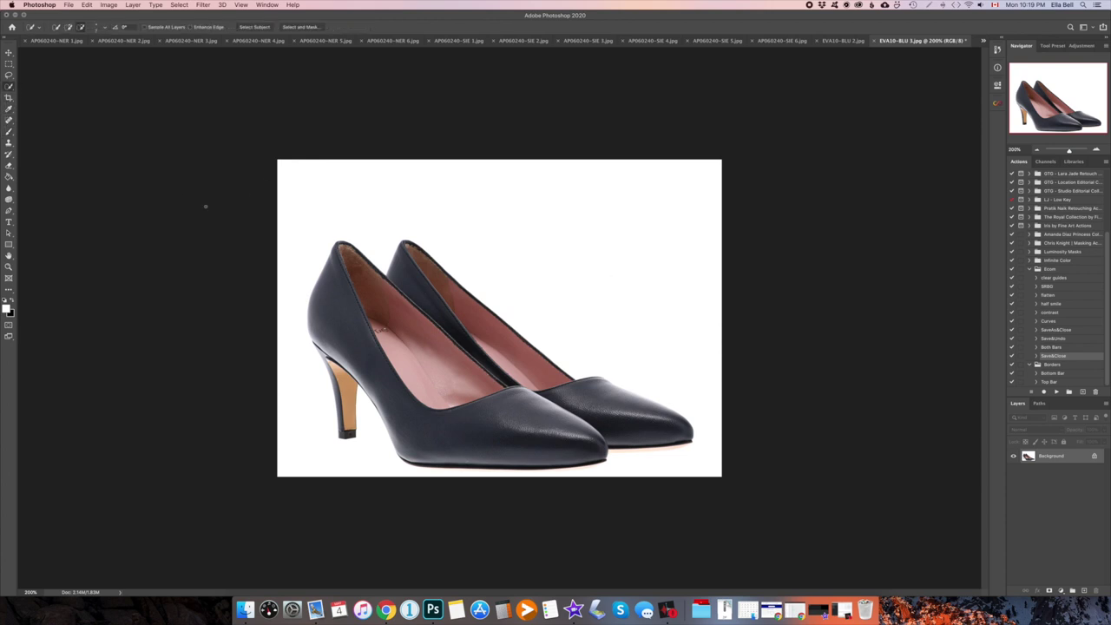
mouse_move(255, 327)
left_mouse_down()
mouse_move(295, 433)
mouse_move(343, 477)
left_mouse_up()
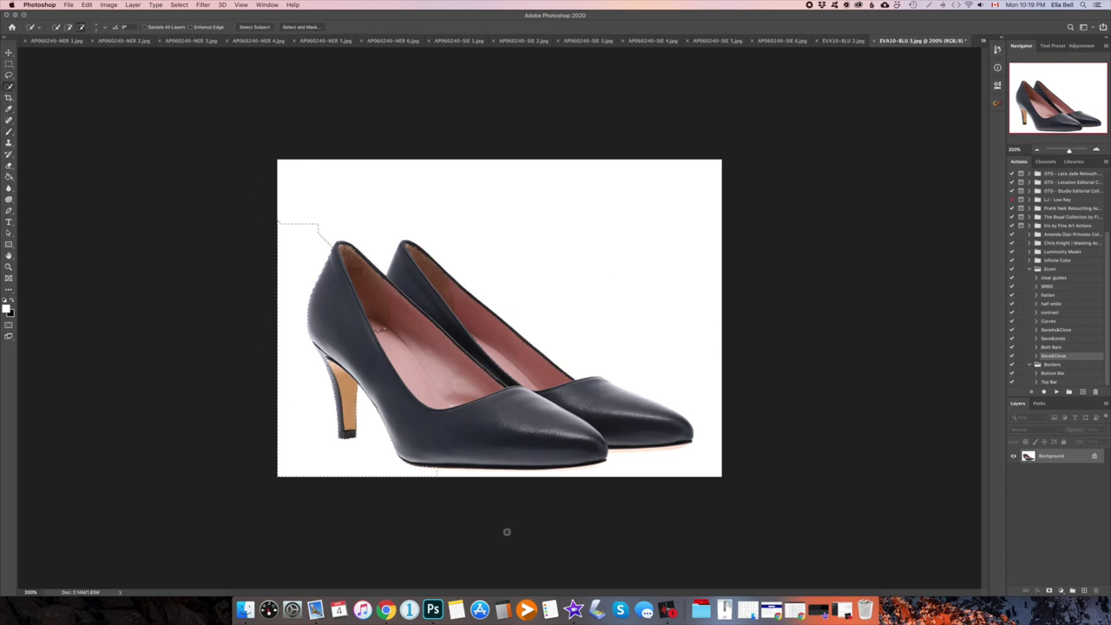
mouse_move(702, 470)
left_mouse_down()
mouse_move(719, 447)
mouse_move(650, 289)
mouse_move(545, 228)
left_mouse_up()
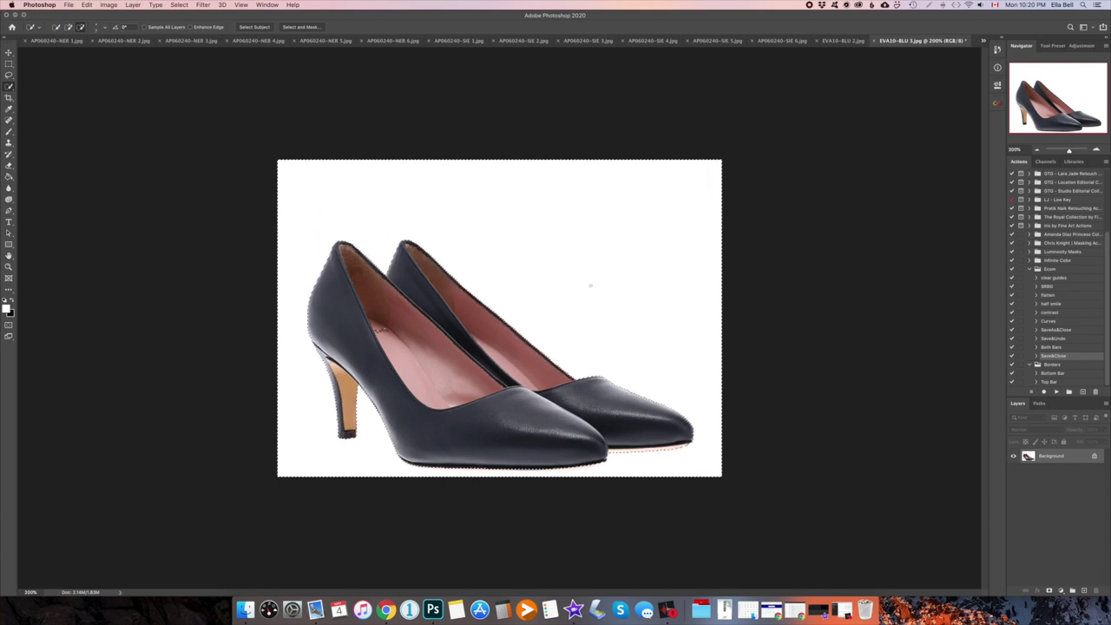
right_click(590, 284)
left_click(605, 286)
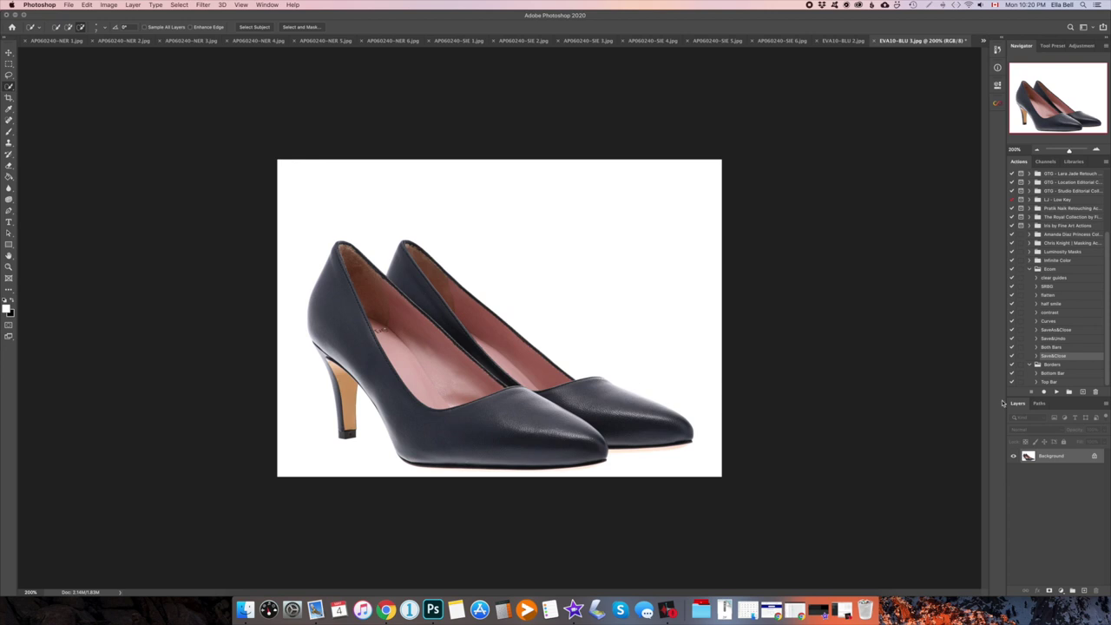
- Run the Save&Close action on the finished EVA10-BLU 3.jpg
left_click(1057, 393)
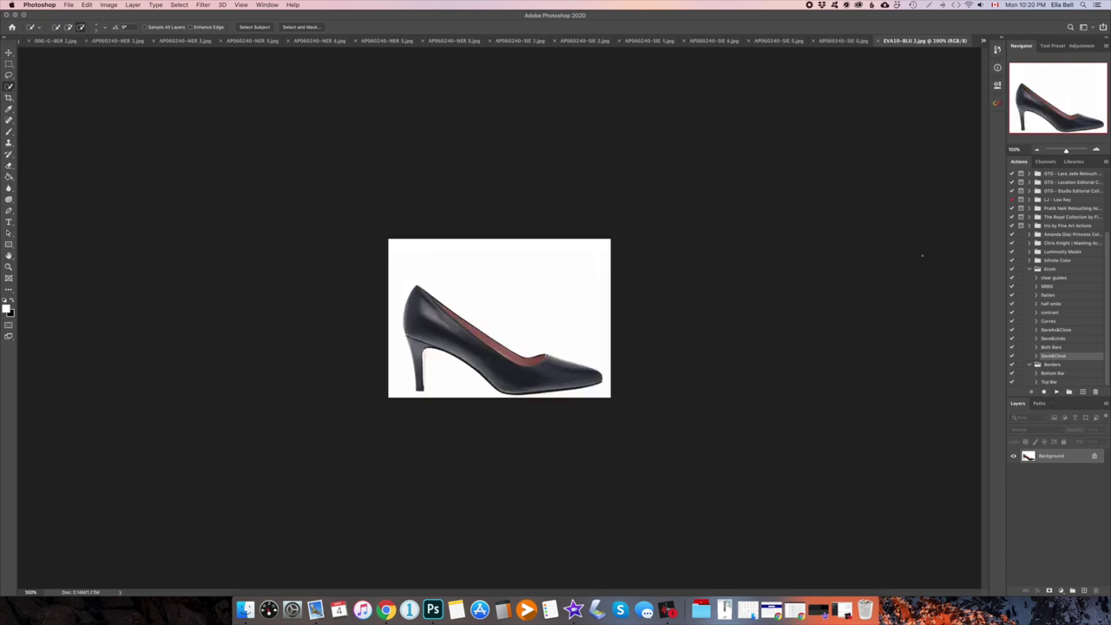
- Paint the background around the single shoe in EVA10-BLU 2.jpg pure white with a large brush
left_click(1097, 149)
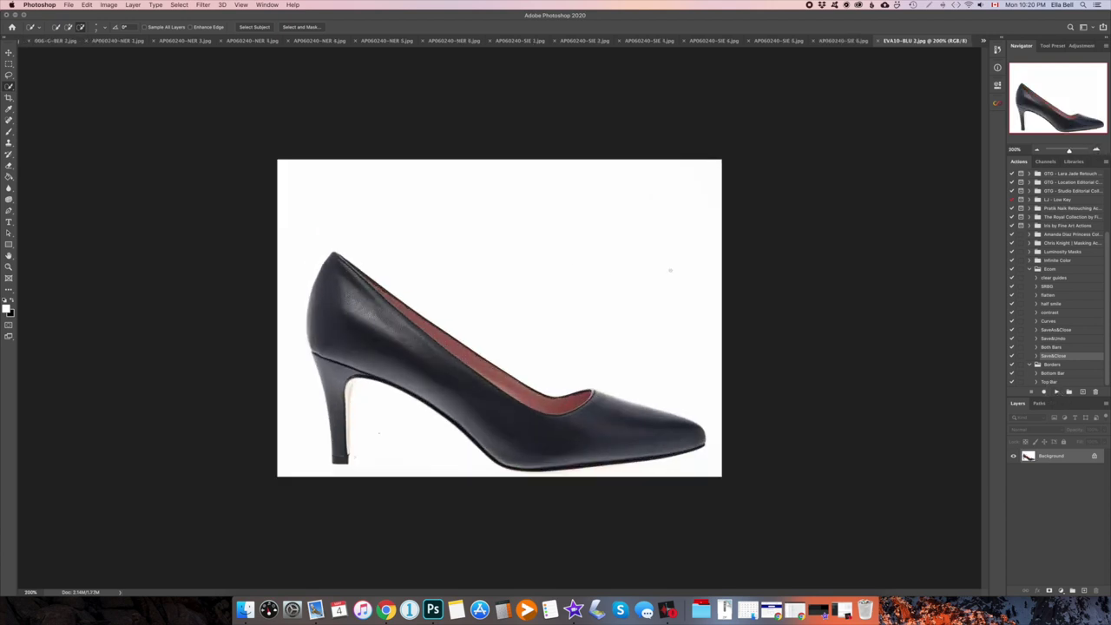
key("b")
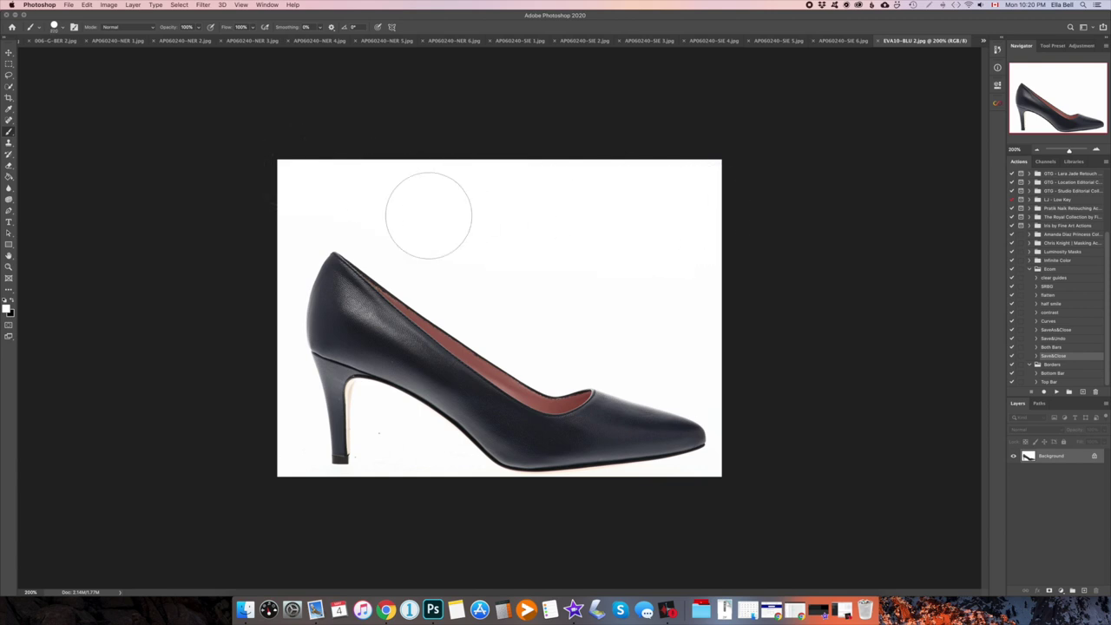
left_click_drag(701, 218, 483, 193)
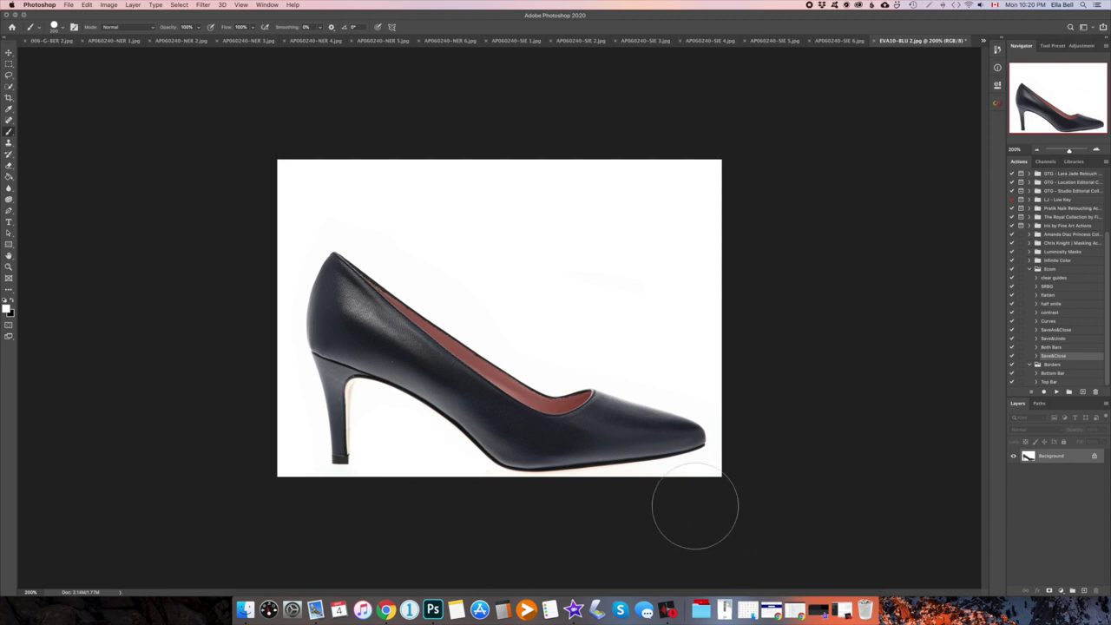
- Apply a Curves adjustment to the side-view shoe image, setting the white point from its off-white background
key("super+m")
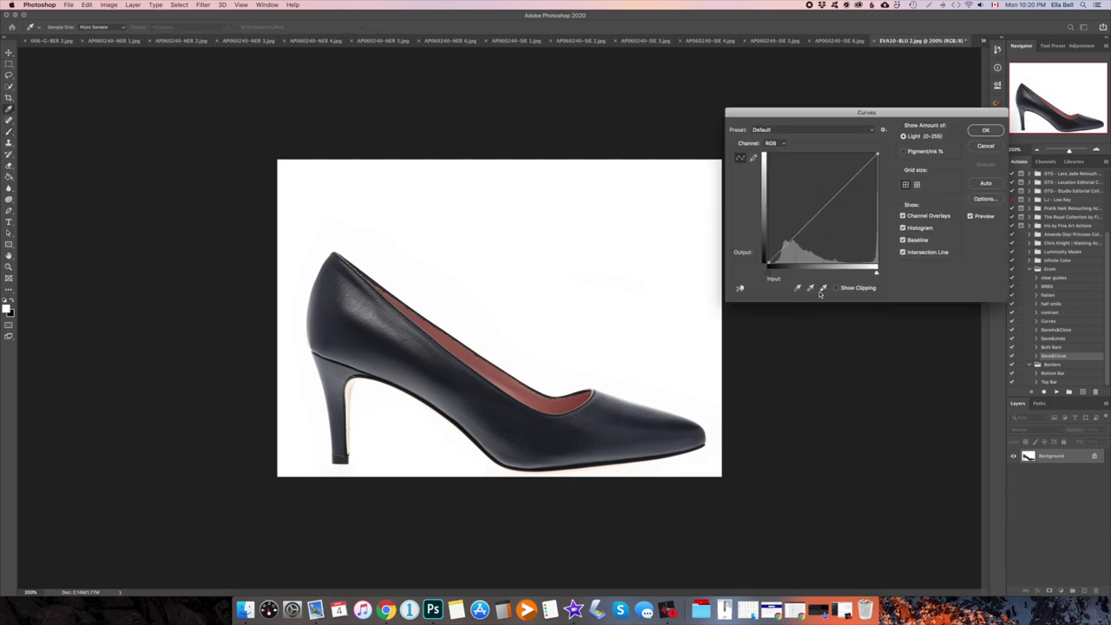
left_click(824, 287)
left_click(985, 130)
- Check the background of the side-view shoe image for impurities by sampling it as the Curves black point, and discard the adjustment
key("super+m")
left_click(797, 287)
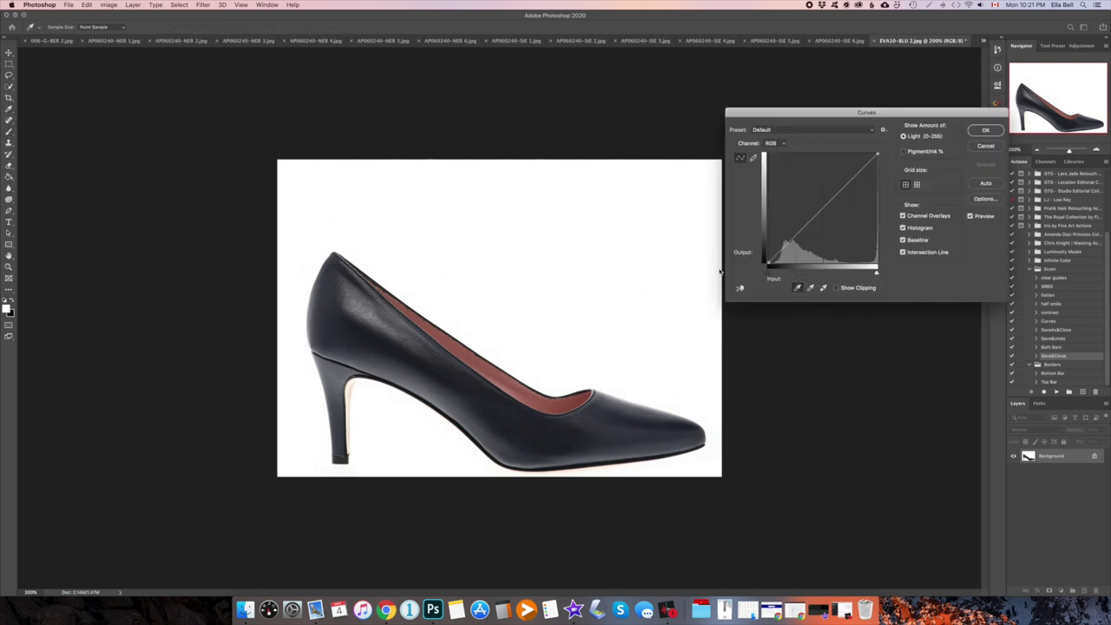
left_click(621, 218)
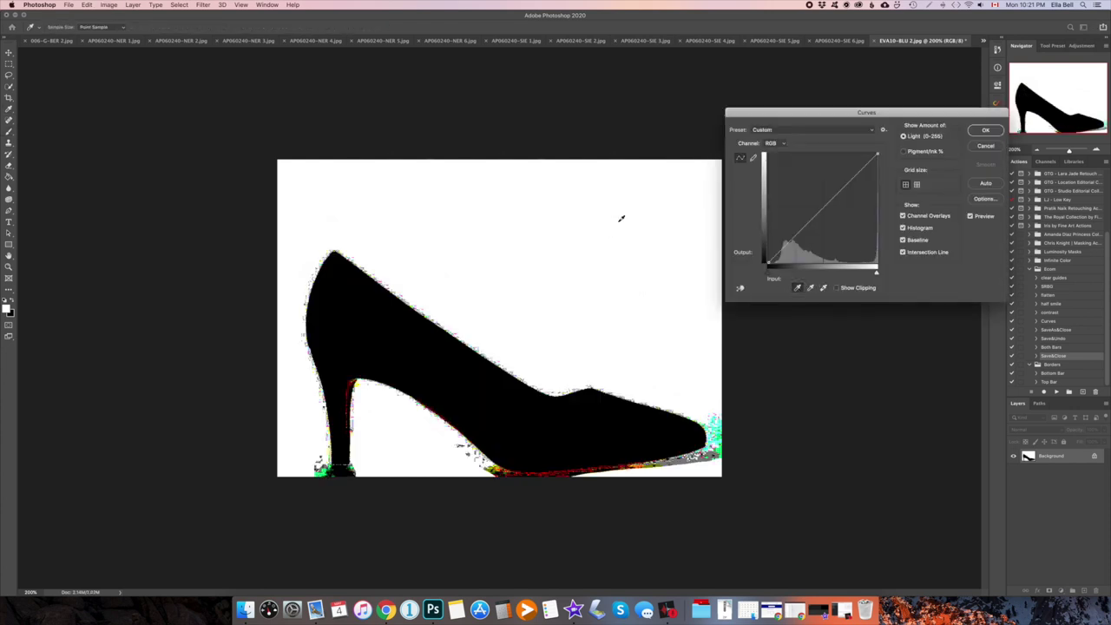
left_click(986, 145)
- Apply another Curves adjustment, setting the white point from the off-white area beside the heel tip
key("super+m")
left_click(823, 287)
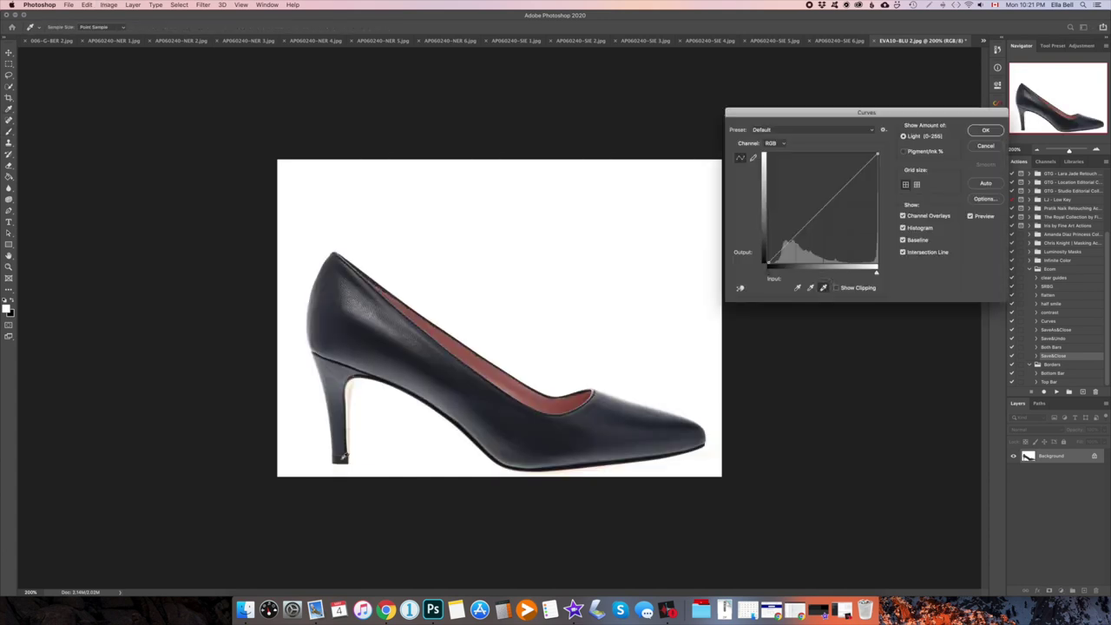
left_click(345, 462)
left_click(993, 130)
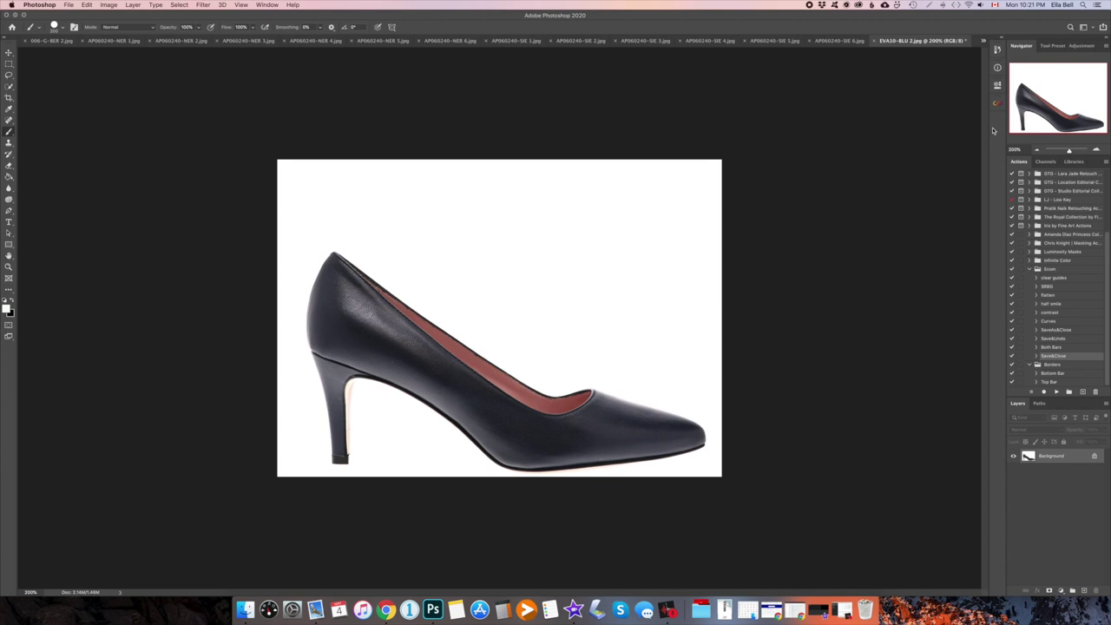
- Recheck the shoe's background for leftover grey by sampling it as the Curves black point, and discard the adjustment
key("super+m")
left_click(797, 287)
left_click(611, 254)
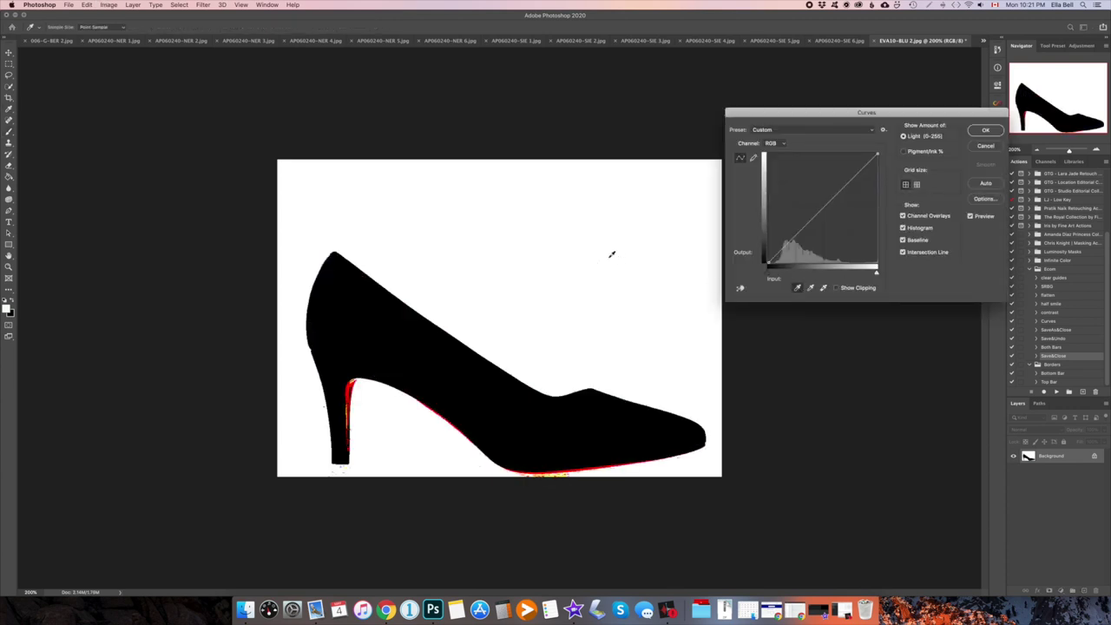
left_click(986, 146)
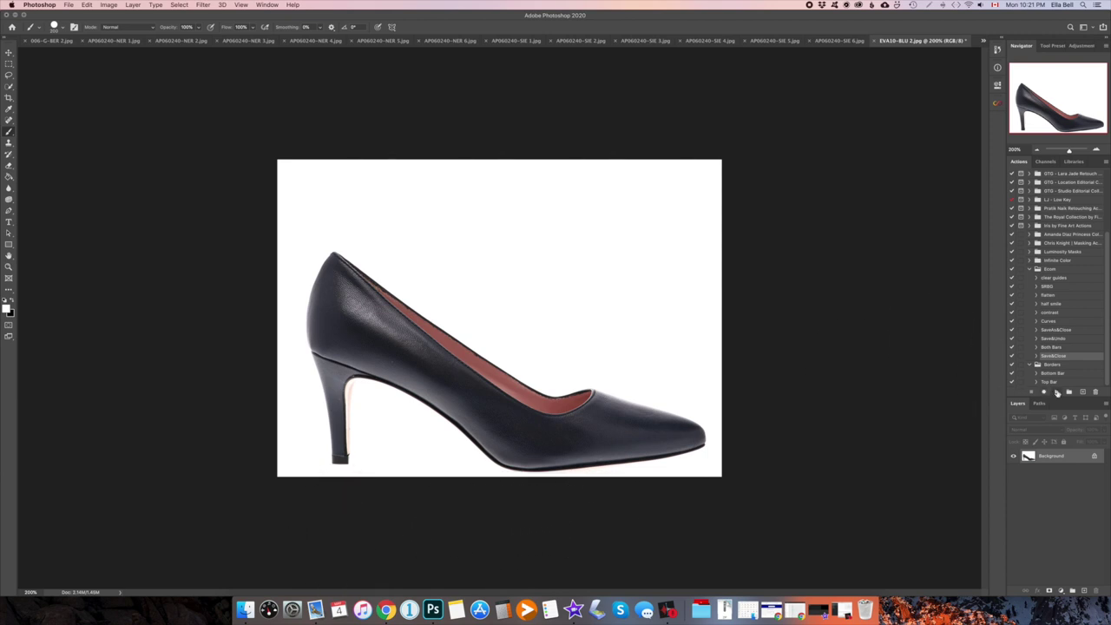
- Run the Save&Close action on EVA10-BLU 2.jpg and minimise the Photoshop window to reach the Finder folder
left_click(1056, 392)
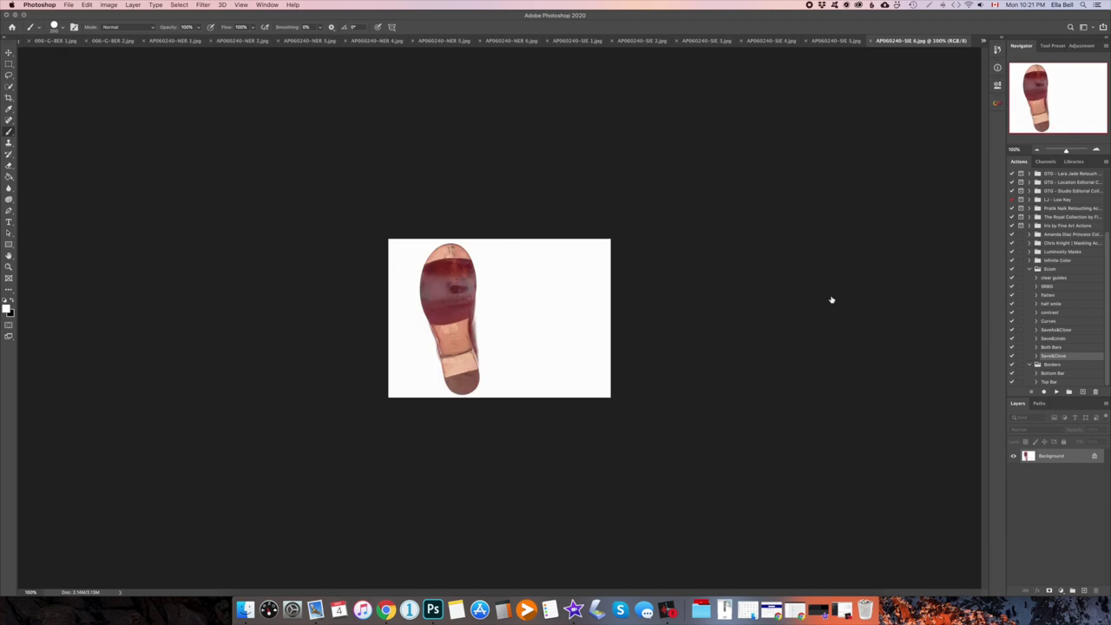
left_click(833, 45)
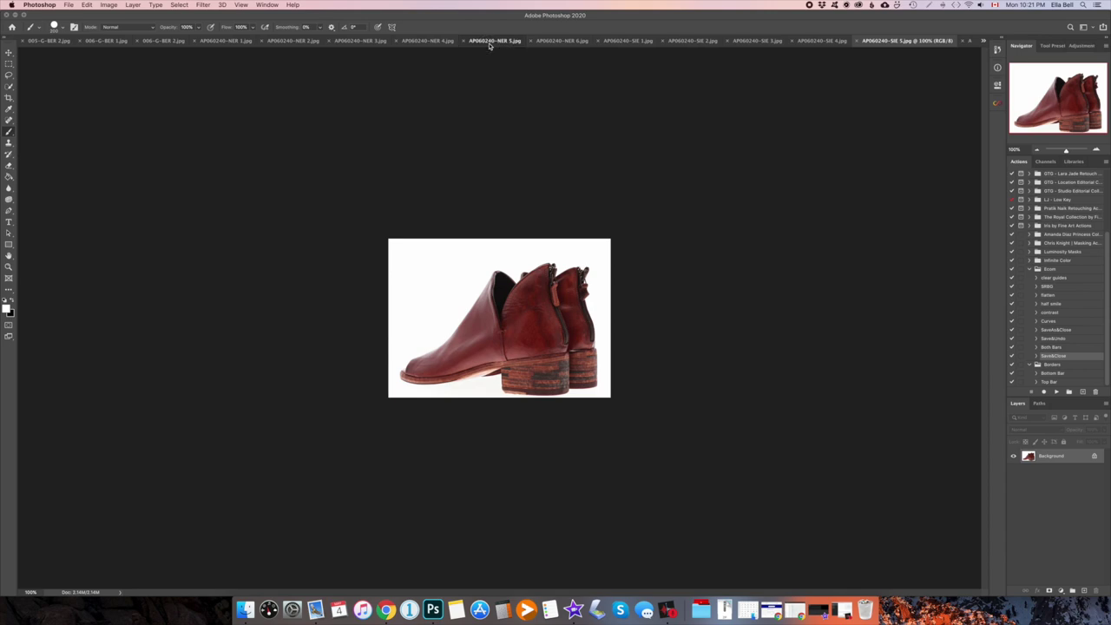
left_click(186, 41)
left_click(16, 15)
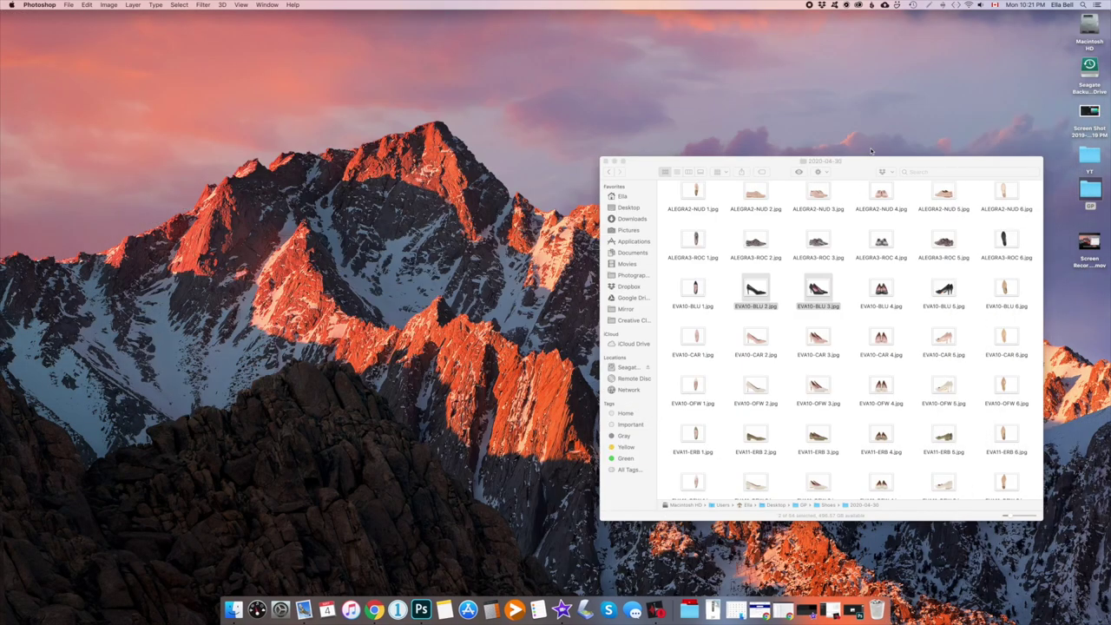
- Browse the shoe photos in the 2020-04-30 and 2020-04-29 folders
left_click_drag(871, 161, 867, 79)
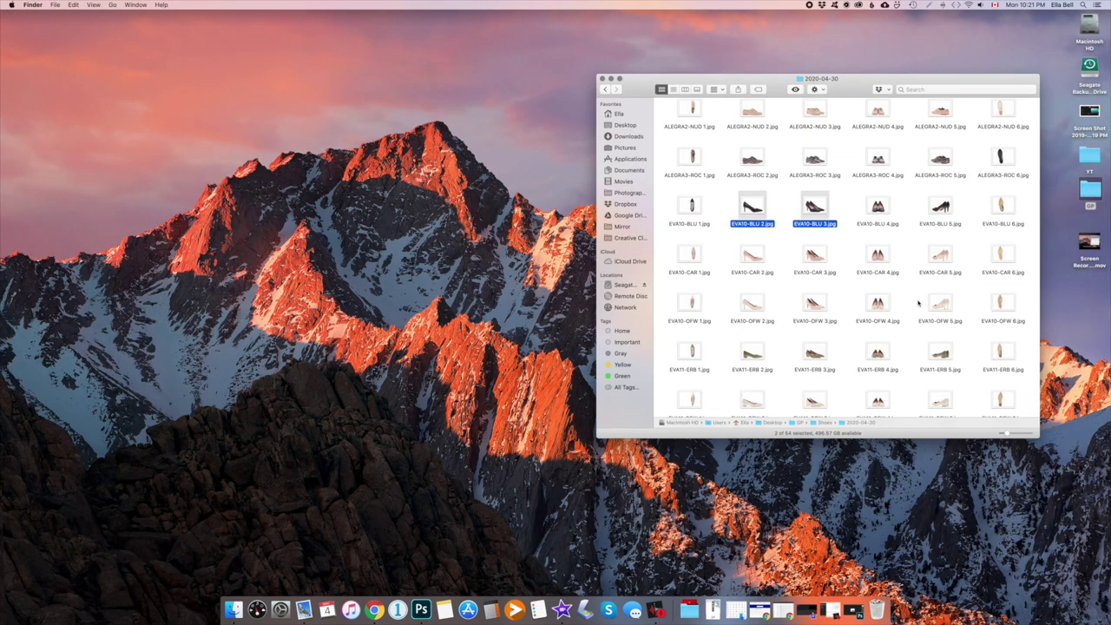
left_click(915, 303)
scroll(915, 303, "up", 3)
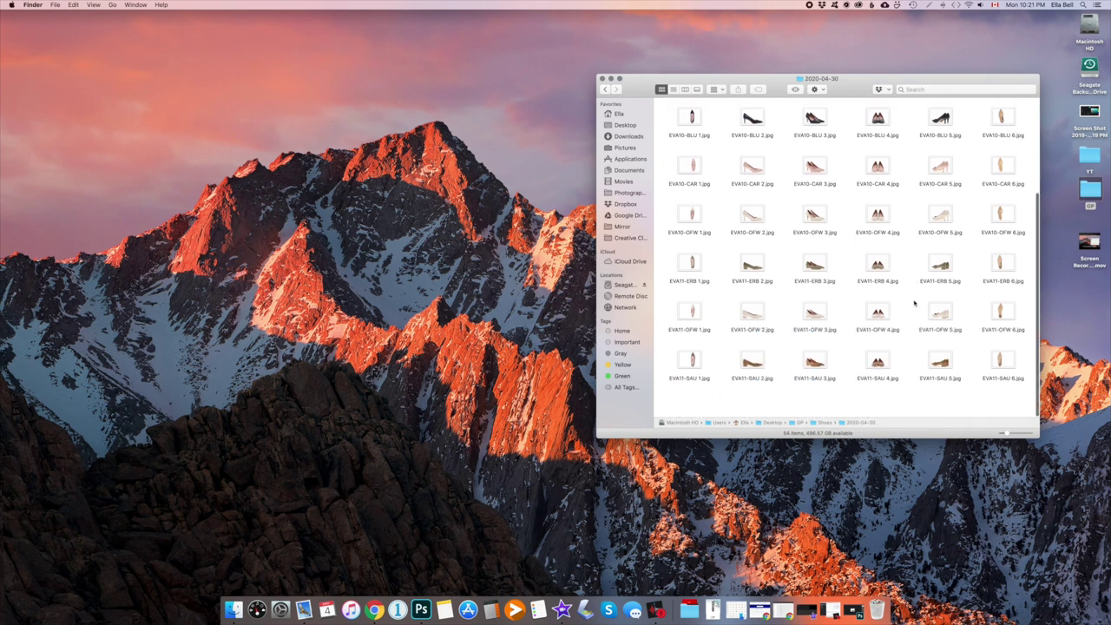
left_click(605, 89)
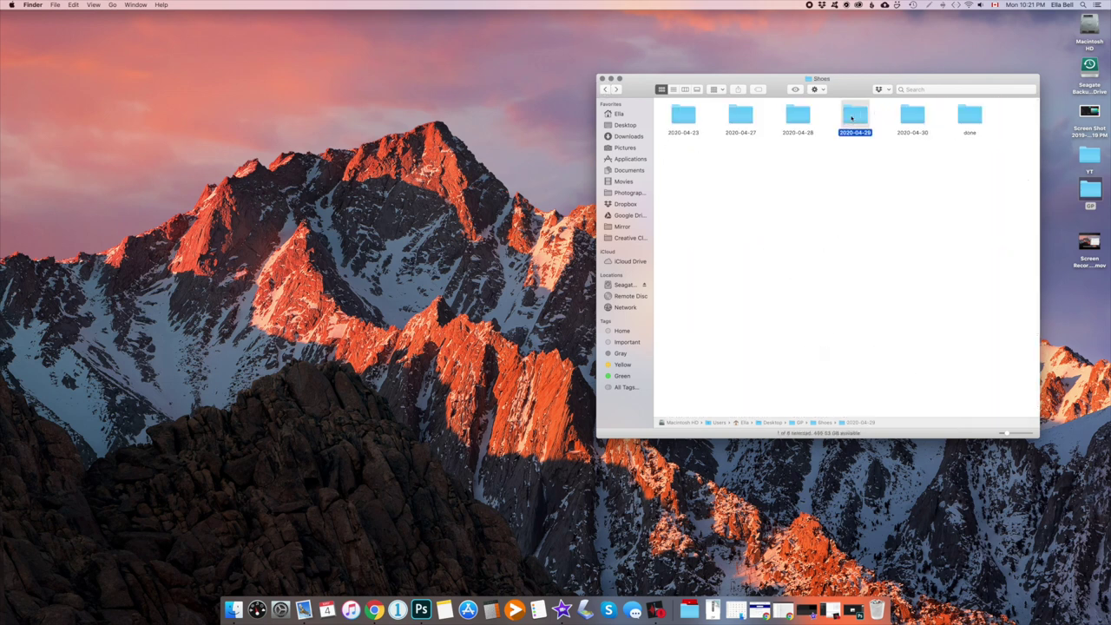
double_click(843, 120)
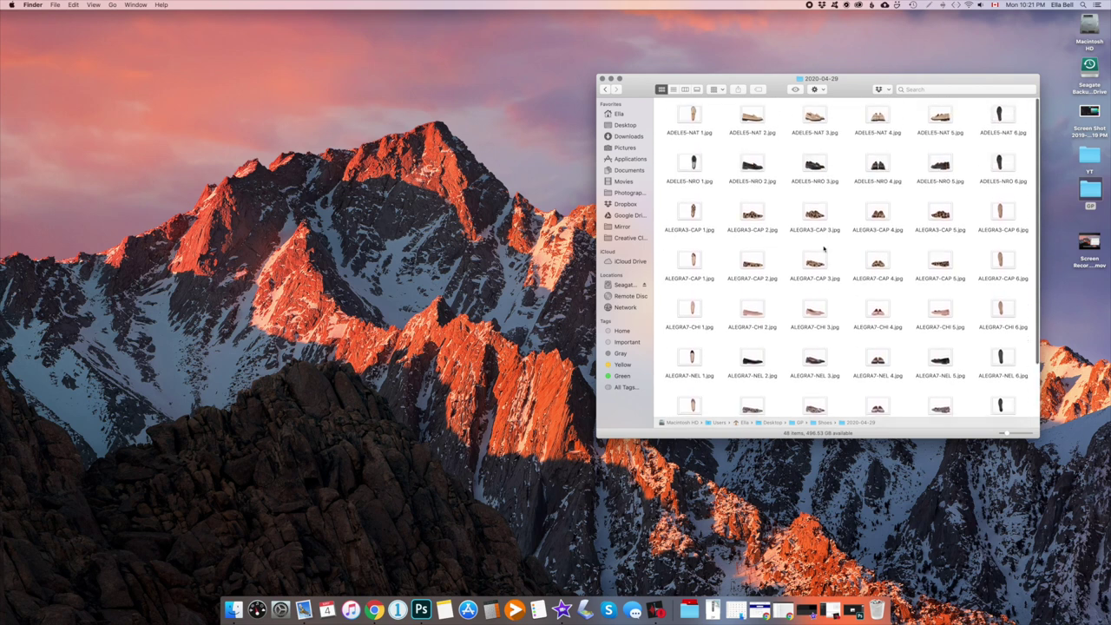
- Open 4126-0506 3.jpg from the 2020-04-28 folder in Photoshop
left_click(606, 91)
double_click(799, 118)
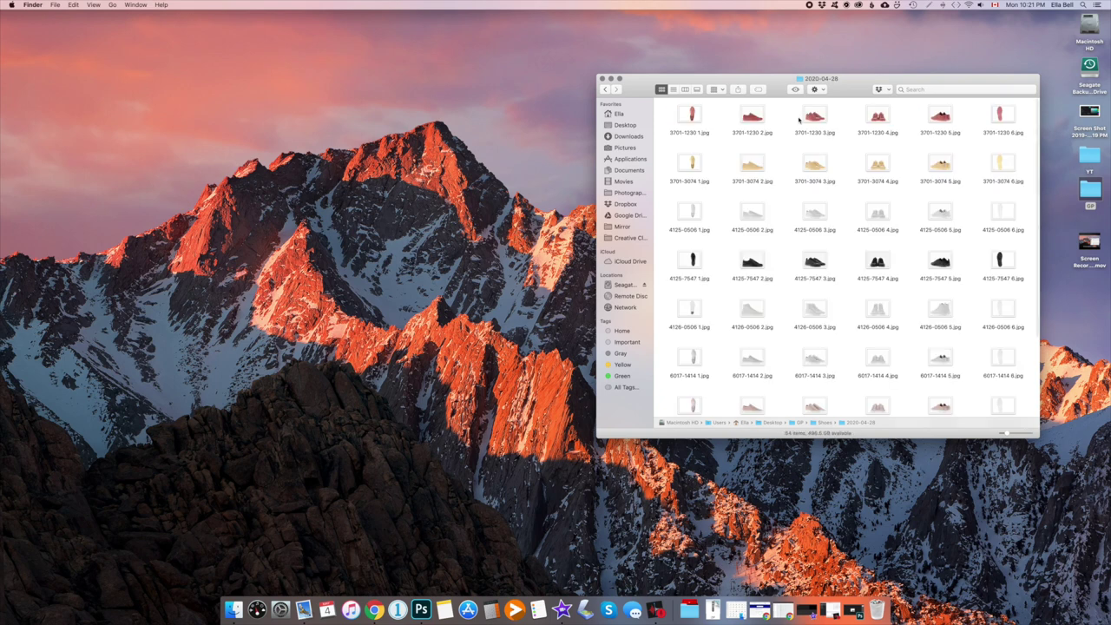
left_click_drag(768, 214, 815, 202)
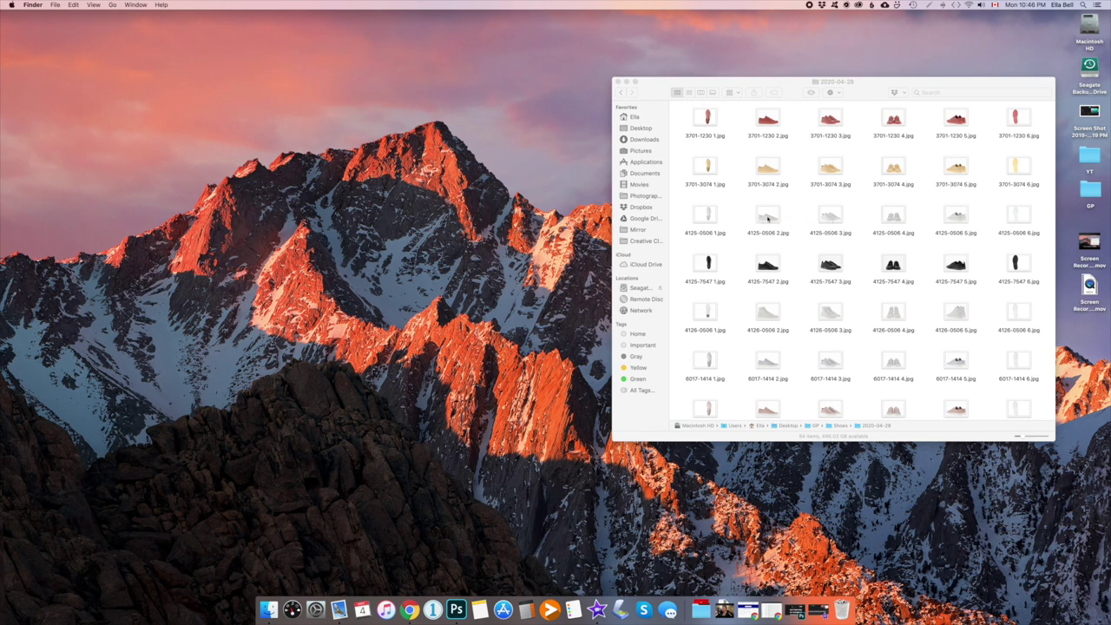
left_click_drag(830, 313, 457, 608)
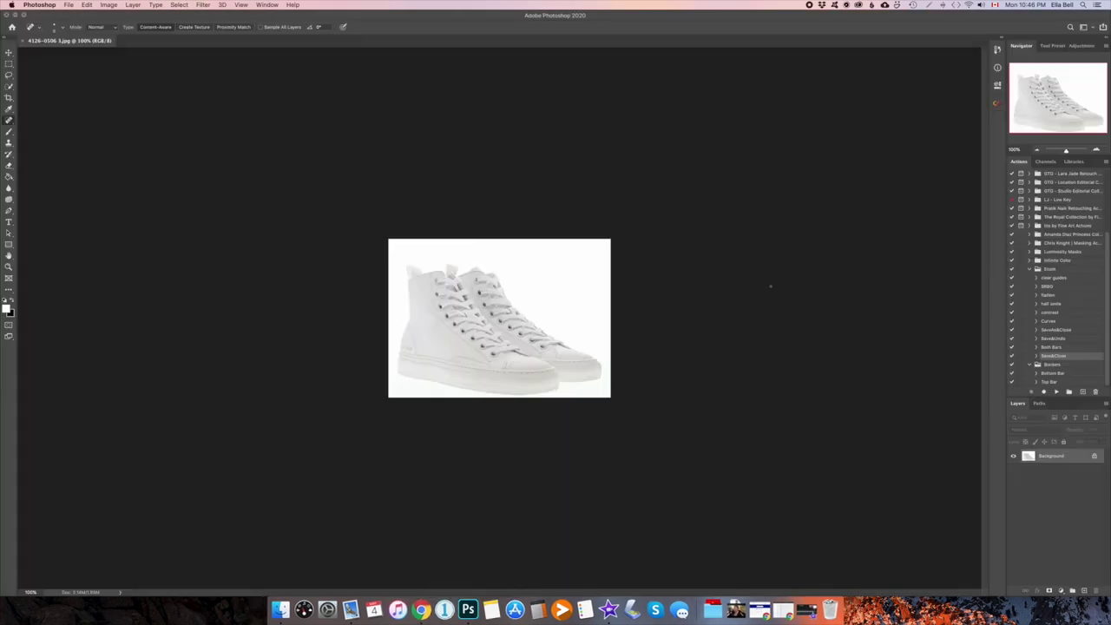
- Paint the background around the white high-top sneakers pure white with a large brush
left_click(1095, 149)
key("super+equal")
key("b")
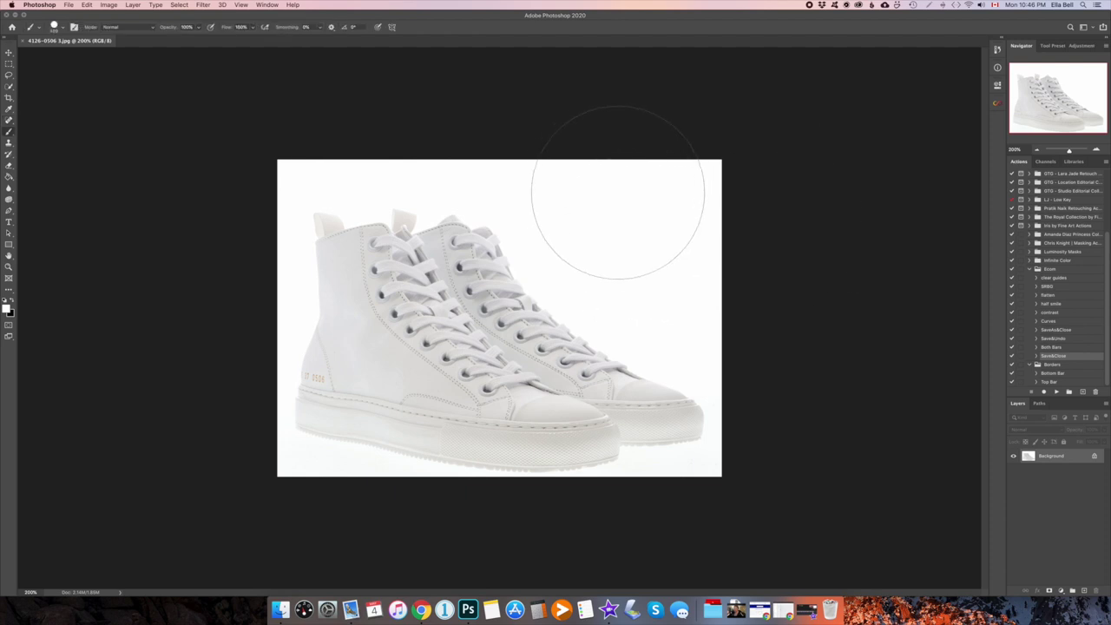
key("x")
key("x")
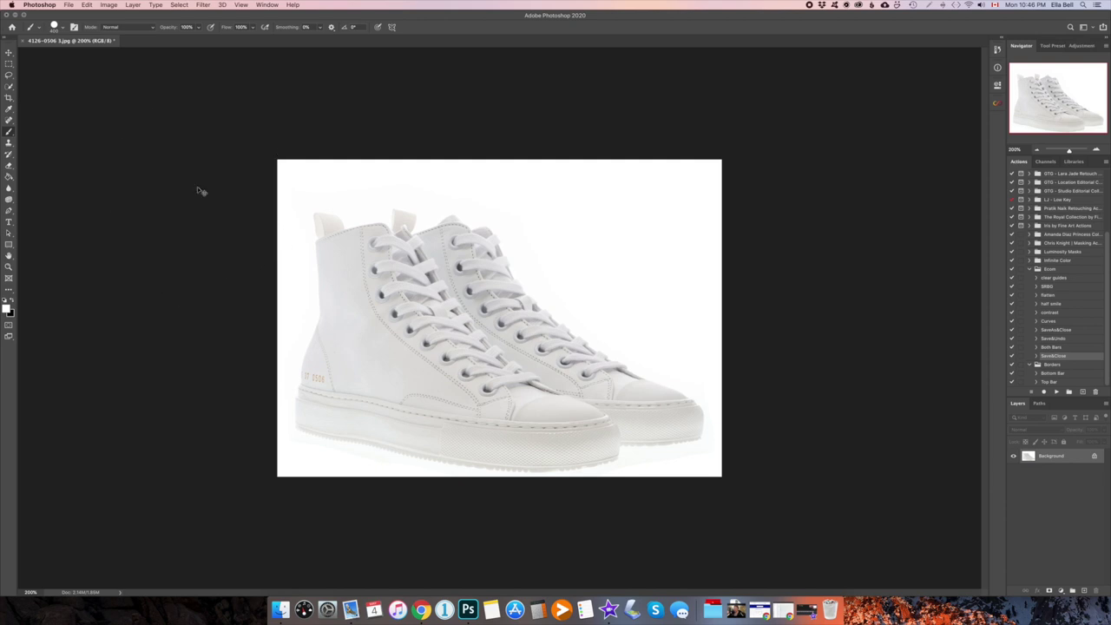
- Apply a Curves adjustment to the sneaker image with a sampled white point, comparing the result with the preview off
key("super+m")
left_click(823, 288)
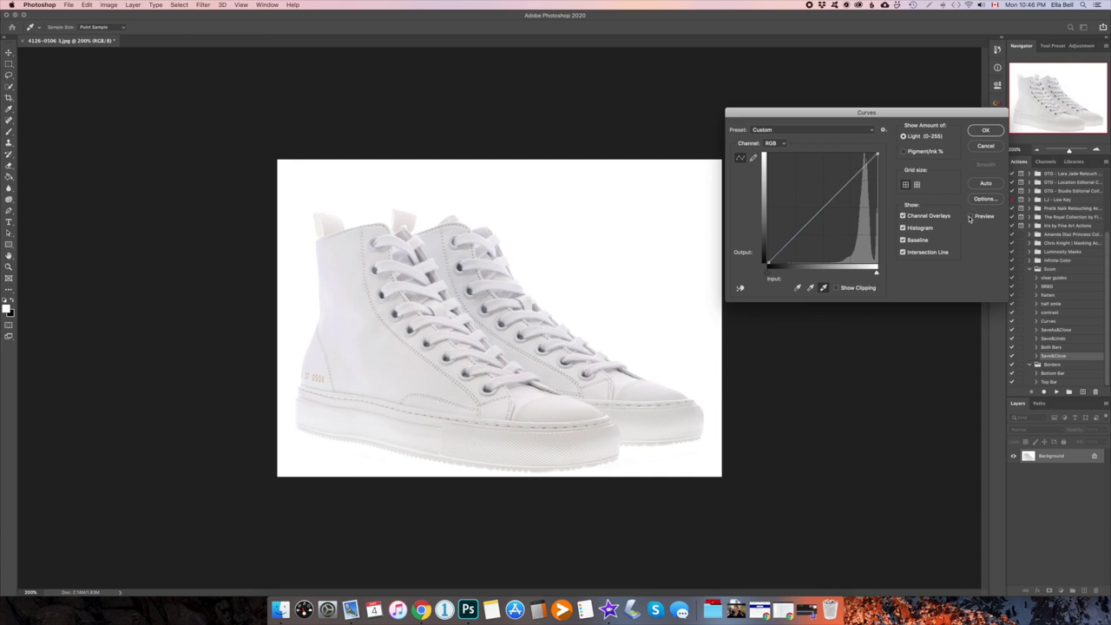
left_click(970, 216)
left_click(985, 130)
- Check the sneaker background for impurities by sampling it as the Curves black point, and discard the adjustment
key("super+m")
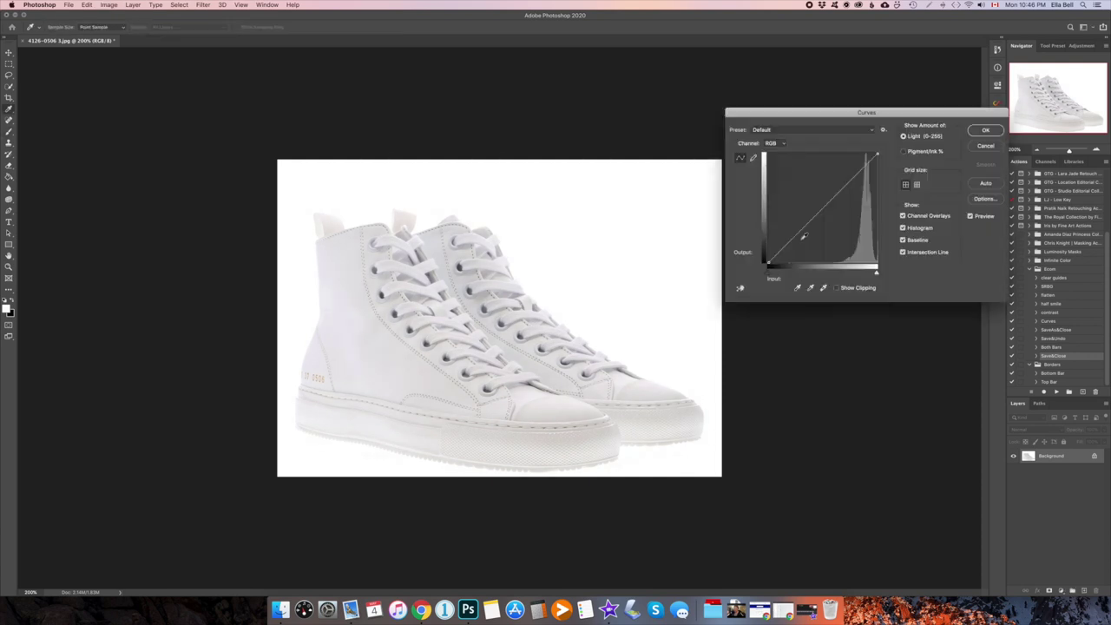
left_click(797, 287)
left_click(670, 248)
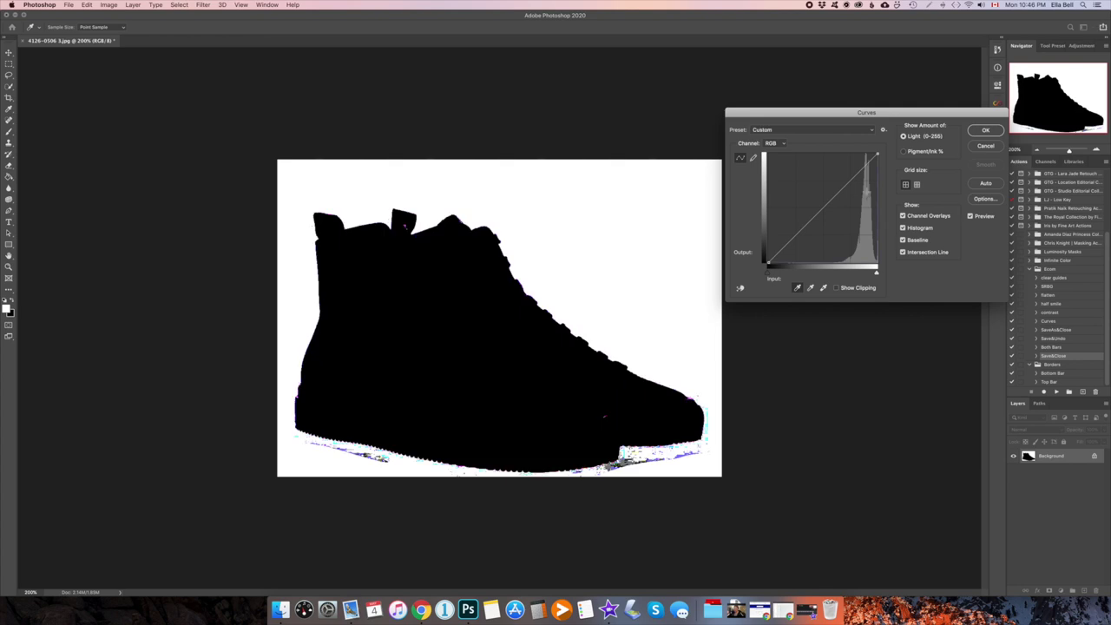
left_click(986, 146)
- Apply a second Curves adjustment, setting the white point from the off-white area beneath the sneaker soles
key("super+m")
left_click(822, 288)
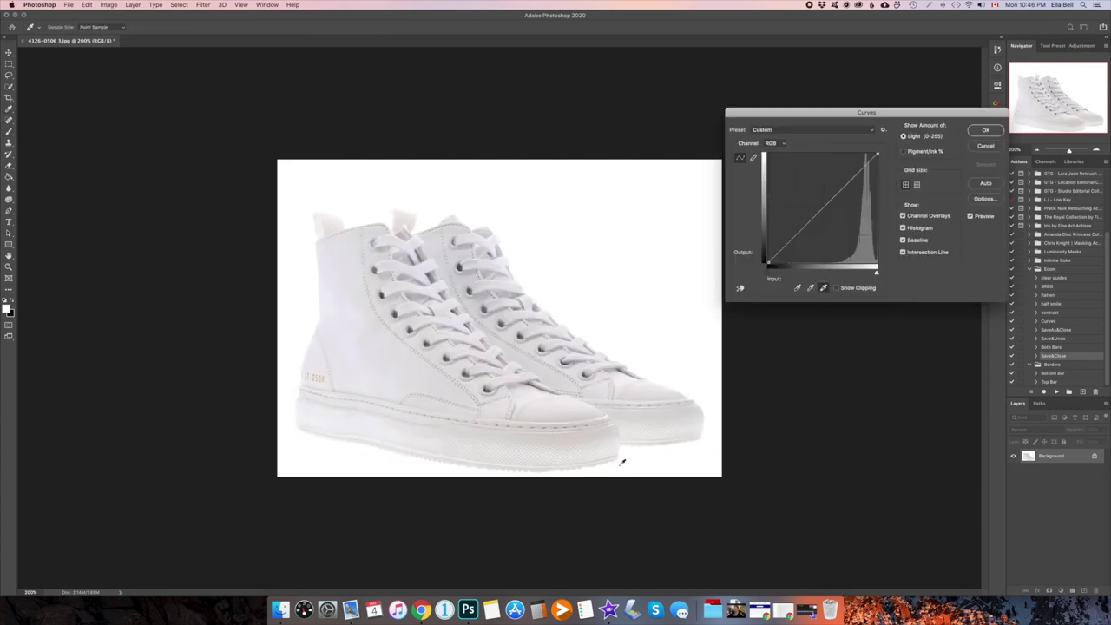
left_click(994, 131)
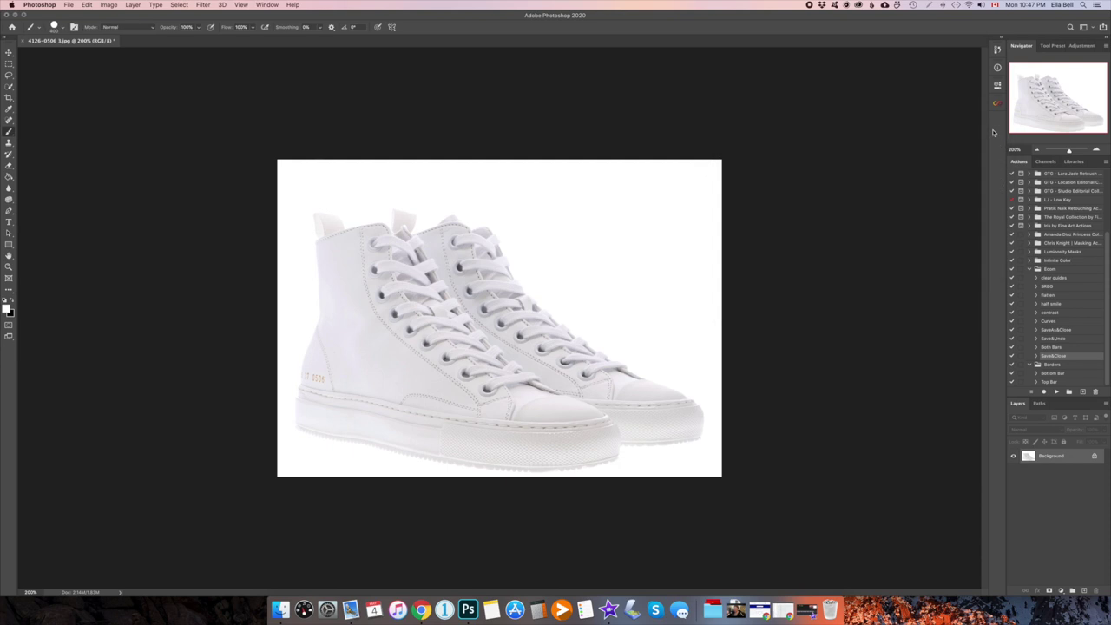
- Recheck the sneaker background around the soles with a temporary Curves black point, and discard the adjustment
key("super+m")
left_click(797, 288)
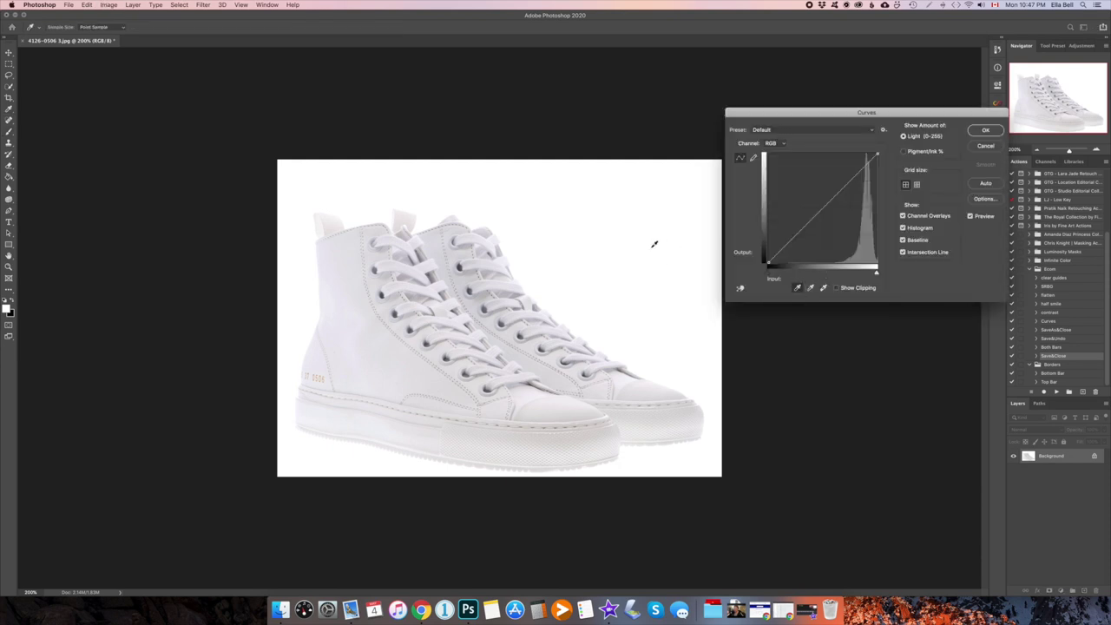
left_click(655, 243)
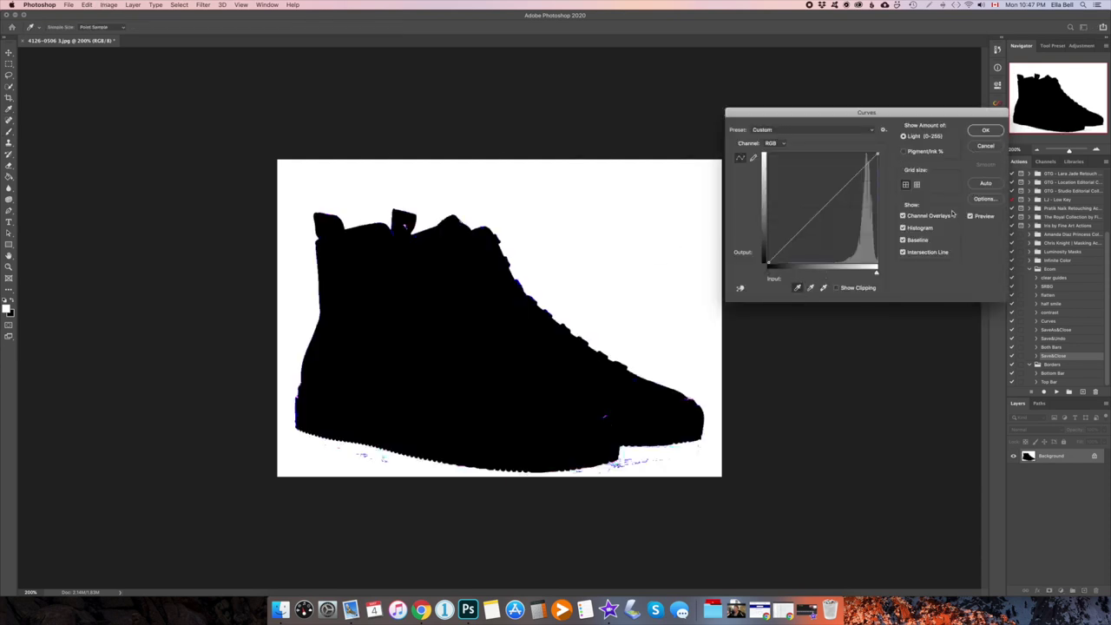
left_click(985, 146)
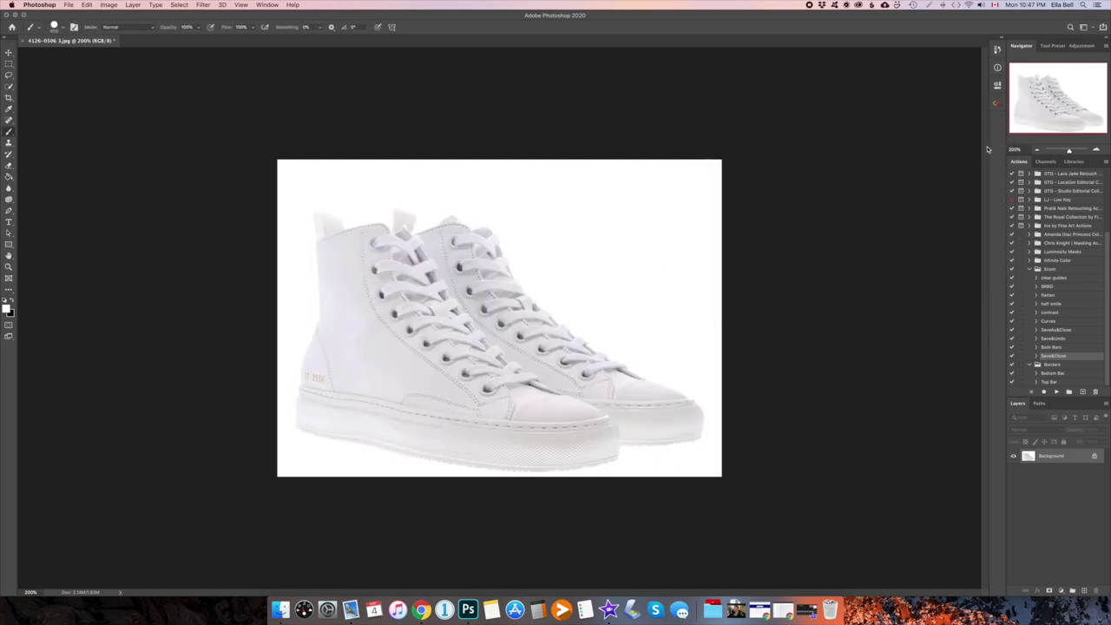
- Compare the originally opened sneaker image with the last Curves state in the history
left_click(999, 51)
left_click(922, 74)
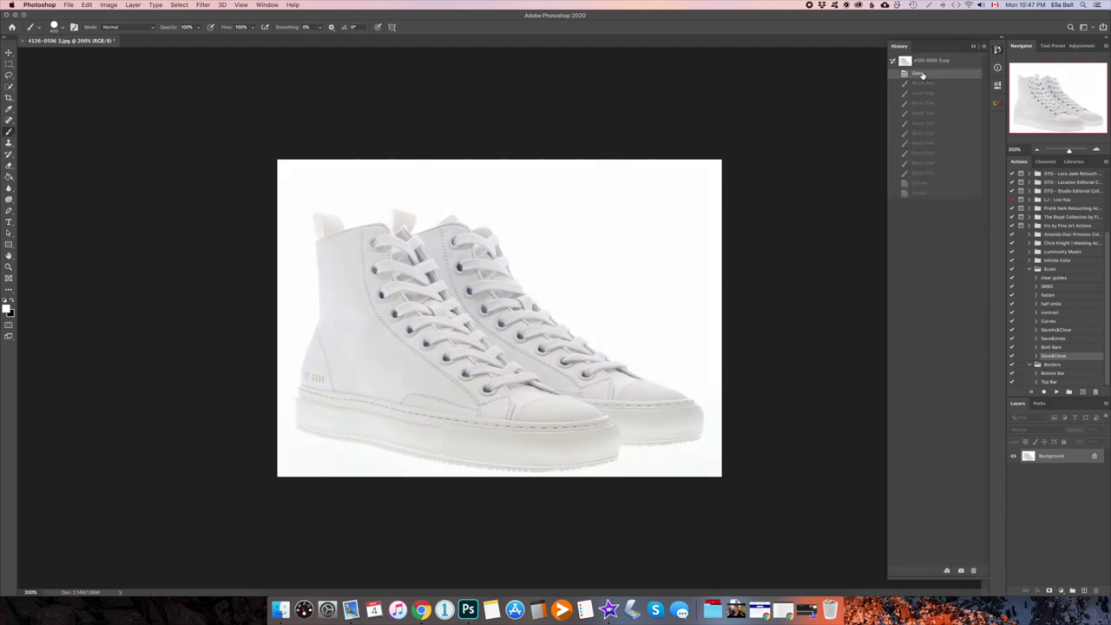
left_click(924, 198)
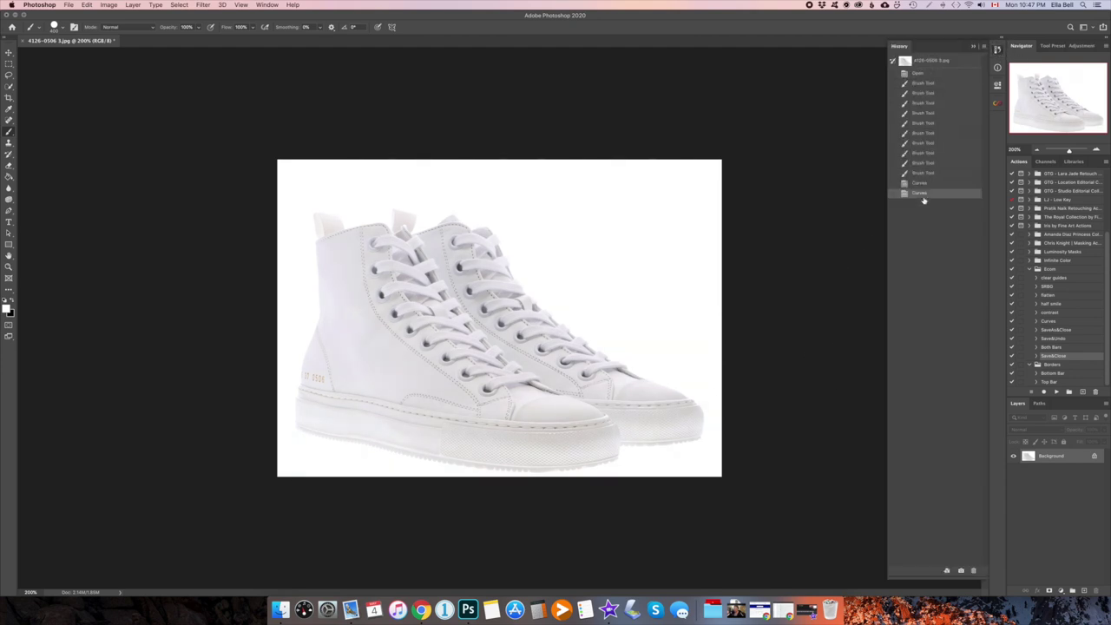
left_click(927, 76)
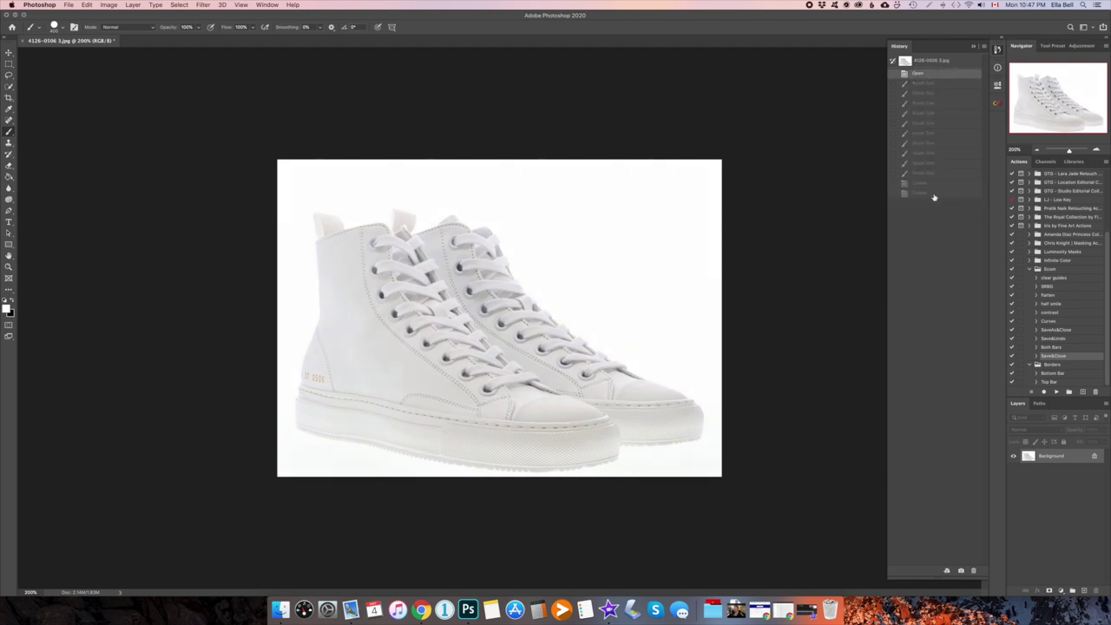
left_click(934, 195)
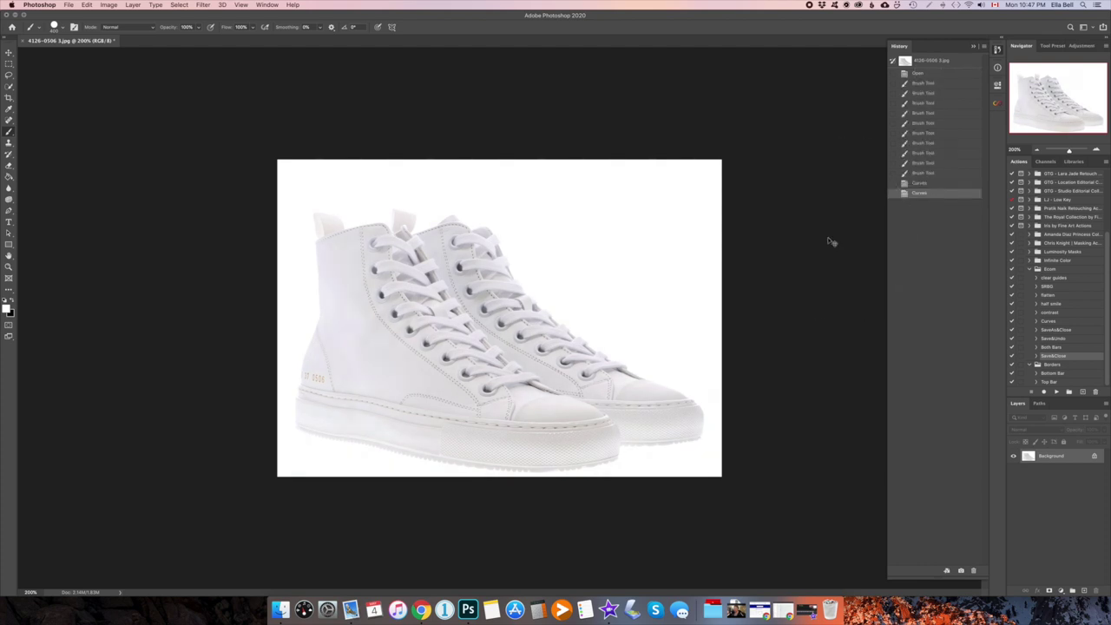
- Examine the remaining off-white specks below the sneakers using a temporary Curves black point, and discard it
key("super+m")
left_click(798, 289)
left_click(650, 224)
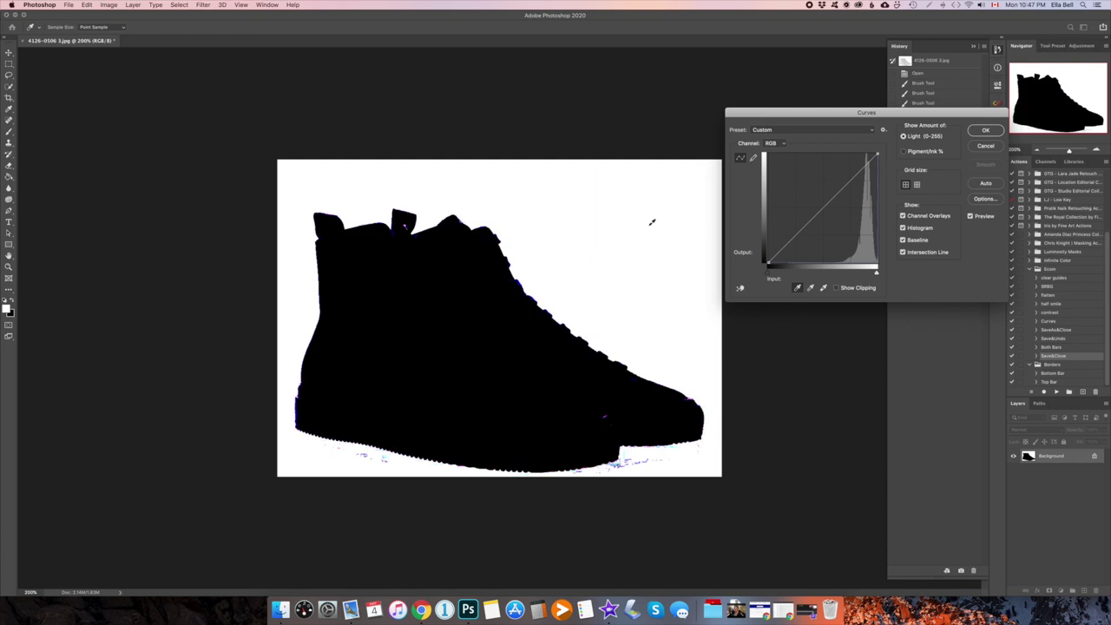
left_click(985, 146)
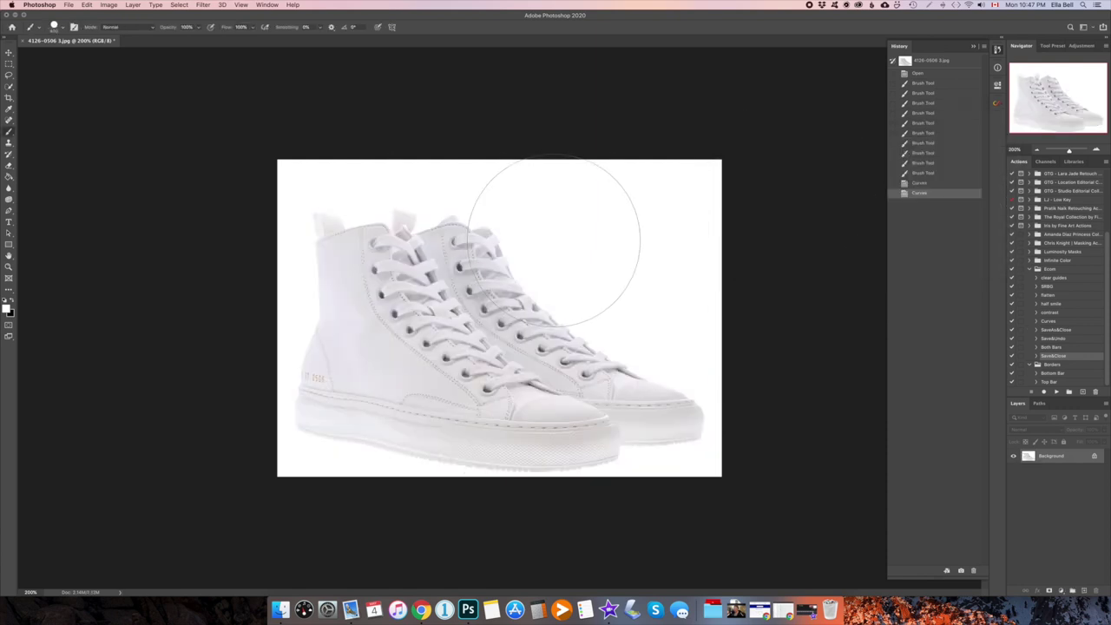
- Try to select the background around the sneakers with the Quick Selection tool, and revert to the last Curves state
key("w")
left_click_drag(300, 217, 291, 278)
mouse_move(288, 325)
left_mouse_down()
mouse_move(288, 463)
mouse_move(374, 474)
mouse_move(671, 465)
mouse_move(676, 317)
left_mouse_up()
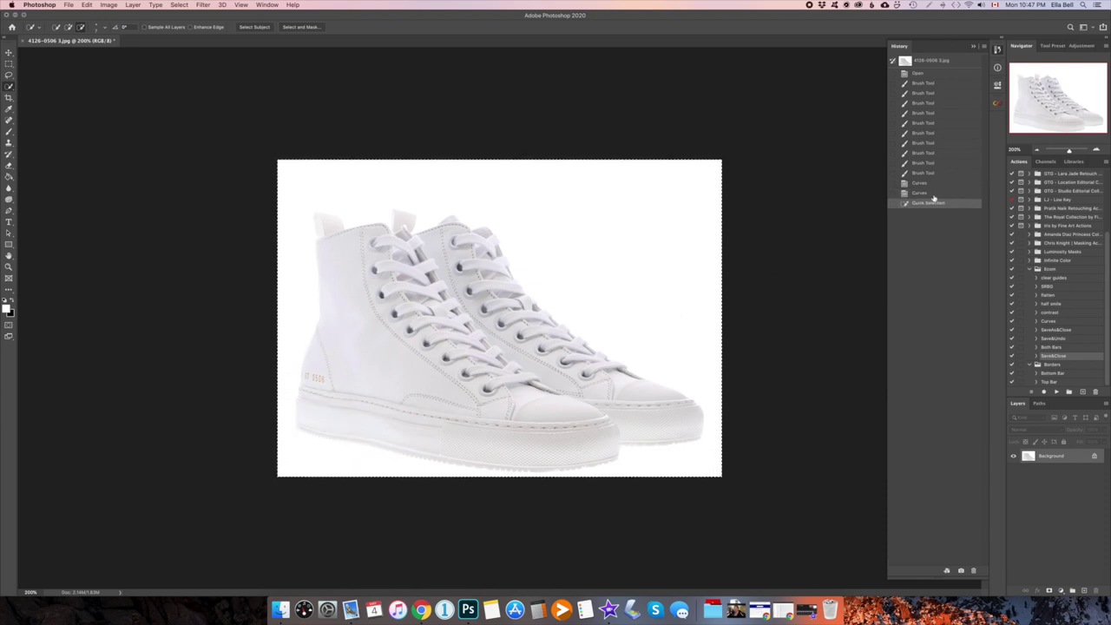
left_click(933, 197)
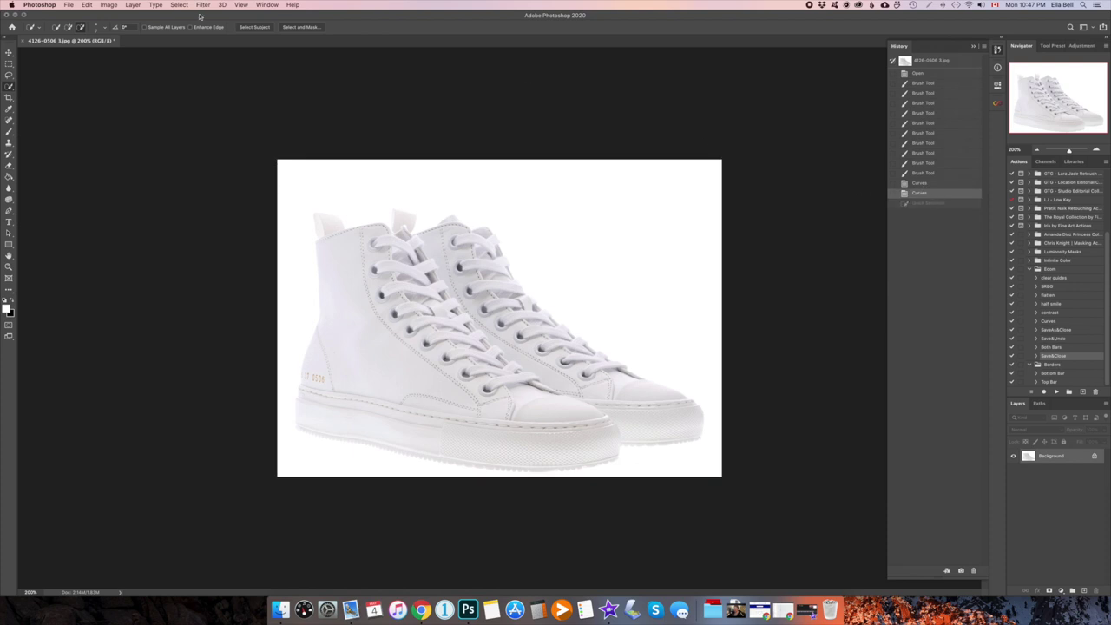
- Select both sneakers with Select Subject
left_click(257, 26)
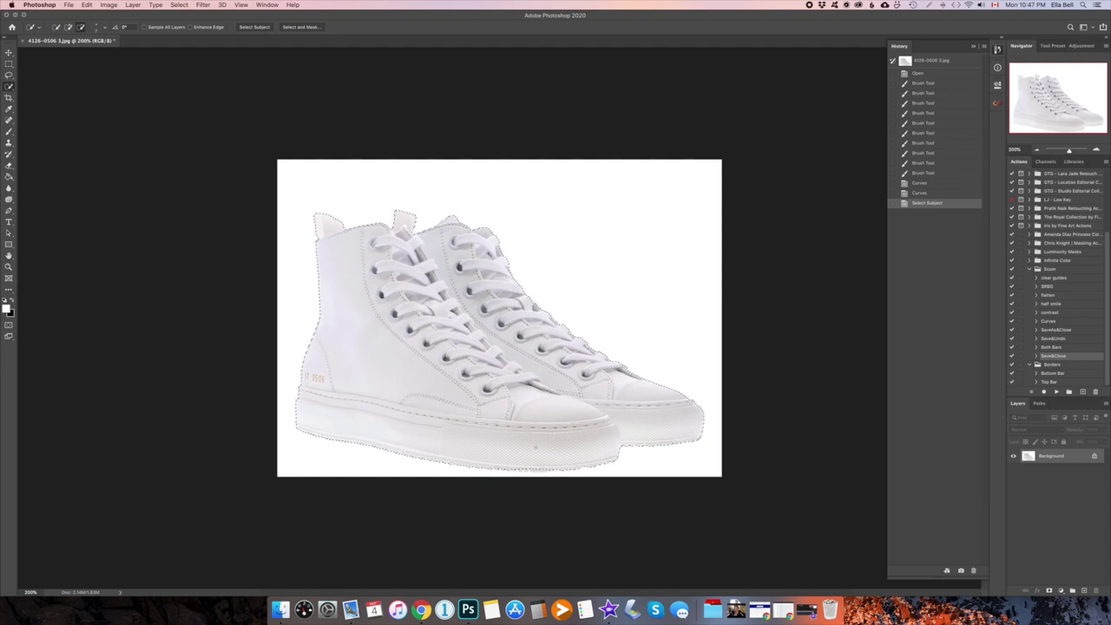
- Refine the selection edge along the bottom of the front sneaker's sole by adding and subtracting areas with the Quick Selection tool
left_click(538, 469)
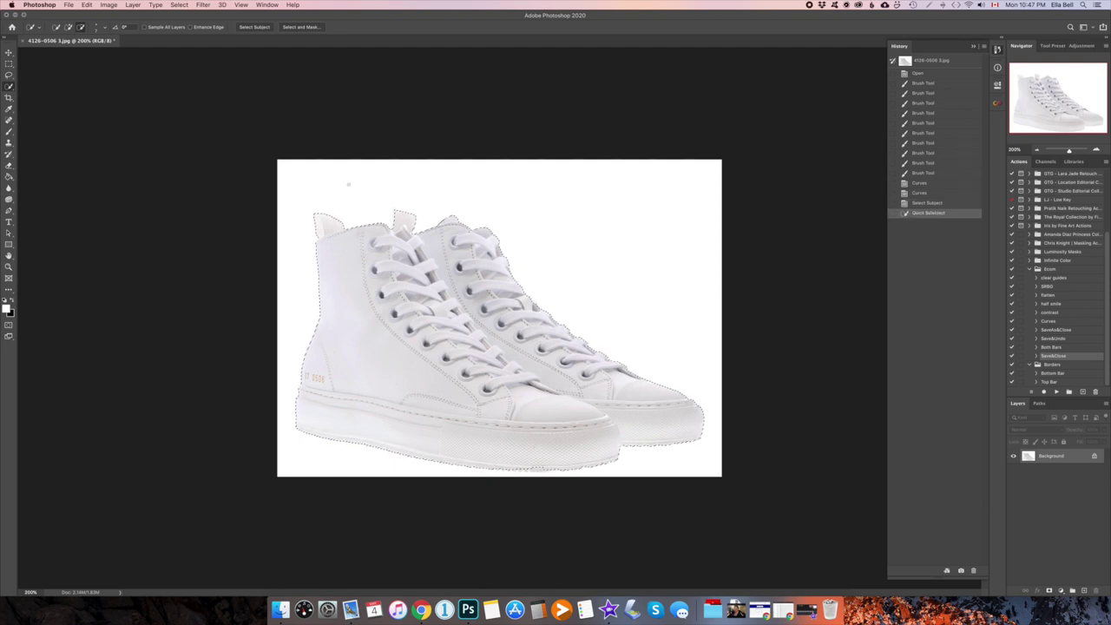
left_click(69, 28)
left_click(534, 470)
left_click(534, 470)
left_click(534, 471)
left_click(534, 471)
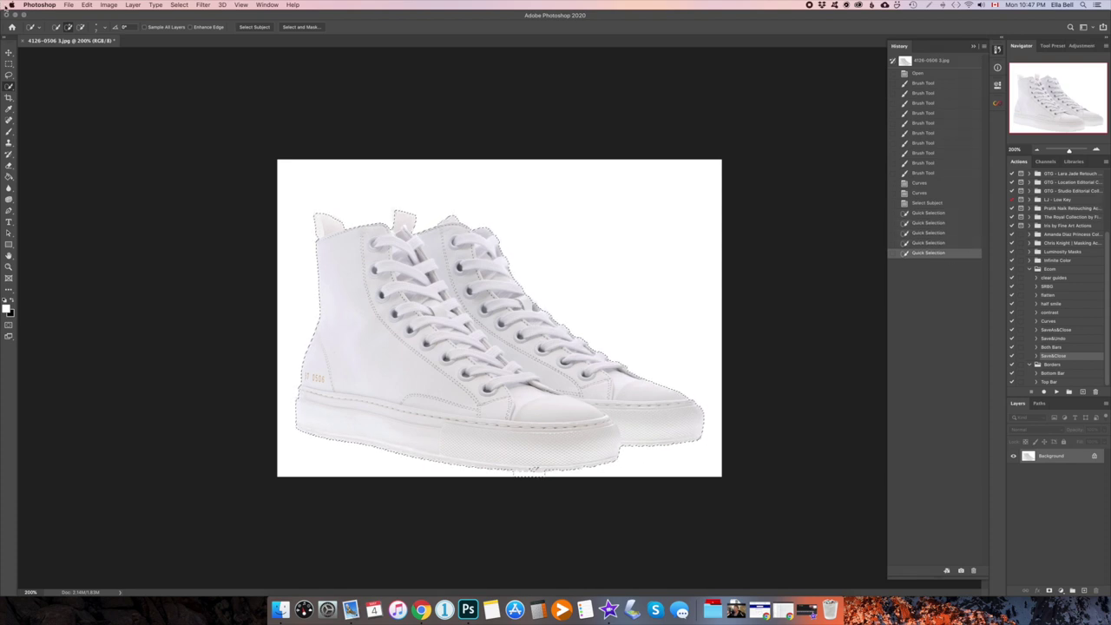
left_click(80, 27)
left_click(528, 472)
left_click(515, 474)
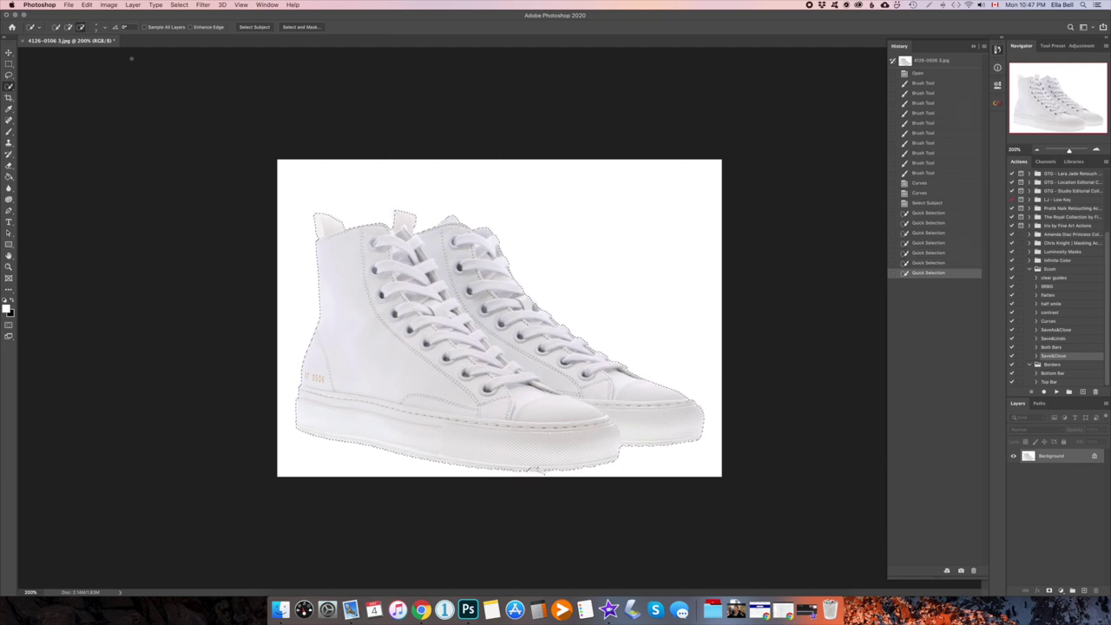
- Restore the original tones of both sneakers inside the selection with the History Brush, and deselect
key("b")
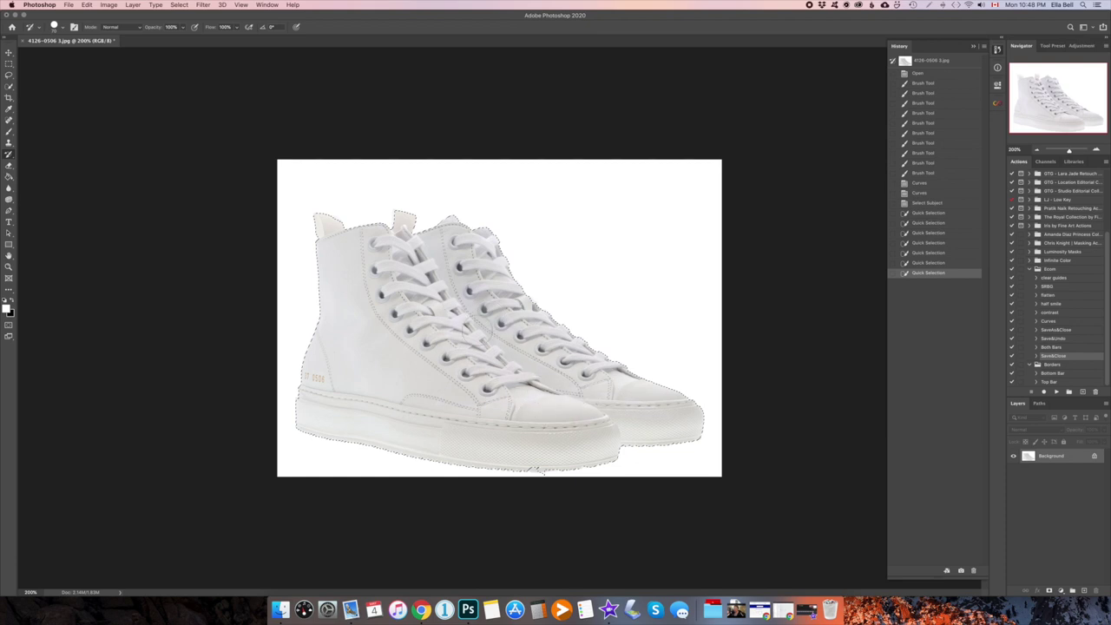
mouse_move(512, 395)
left_mouse_down()
mouse_move(542, 399)
mouse_move(347, 377)
mouse_move(344, 360)
left_mouse_up()
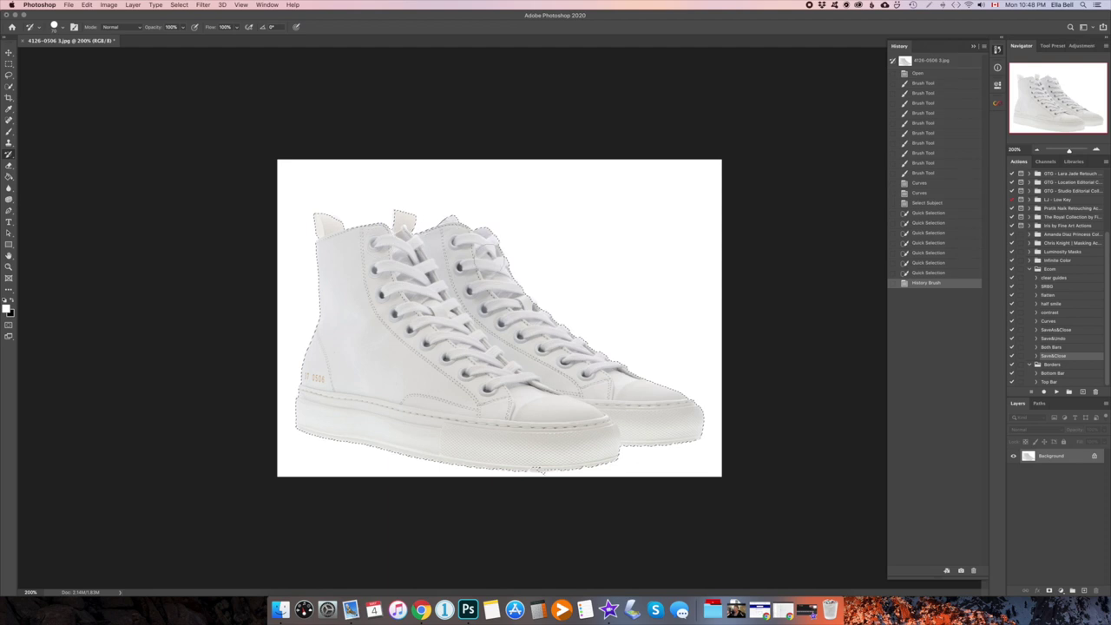
mouse_move(679, 411)
left_mouse_down()
mouse_move(564, 445)
mouse_move(379, 424)
left_mouse_up()
mouse_move(538, 470)
left_mouse_down()
mouse_move(372, 363)
mouse_move(382, 327)
left_mouse_up()
key("w")
right_click(690, 237)
left_click(699, 241)
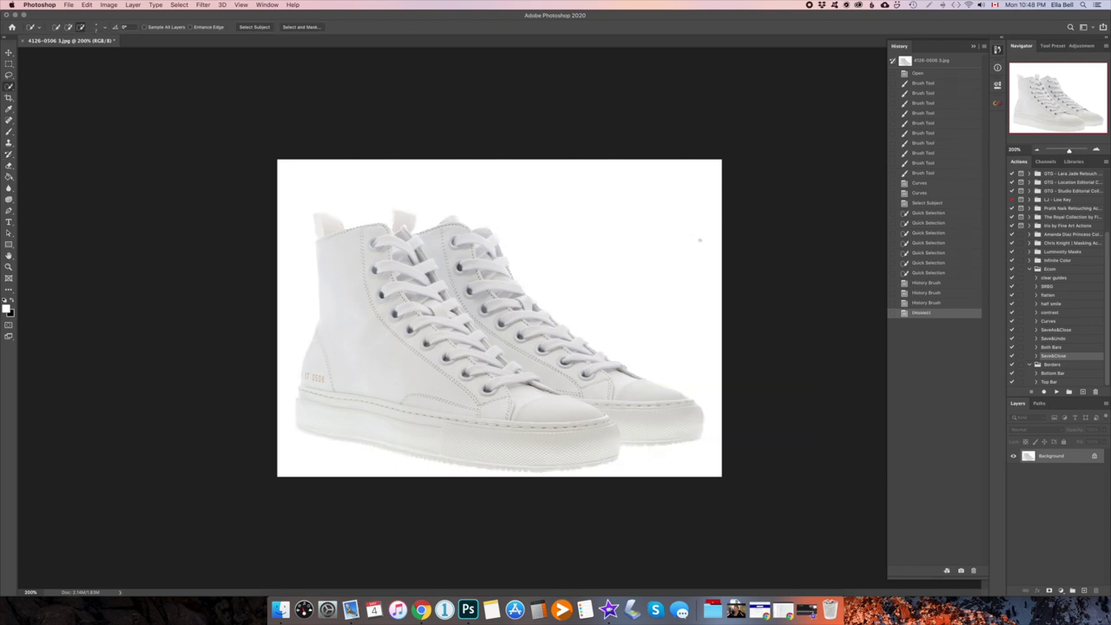
- Restore the original tones of the front sneaker's heel tab with the History Brush
key("p")
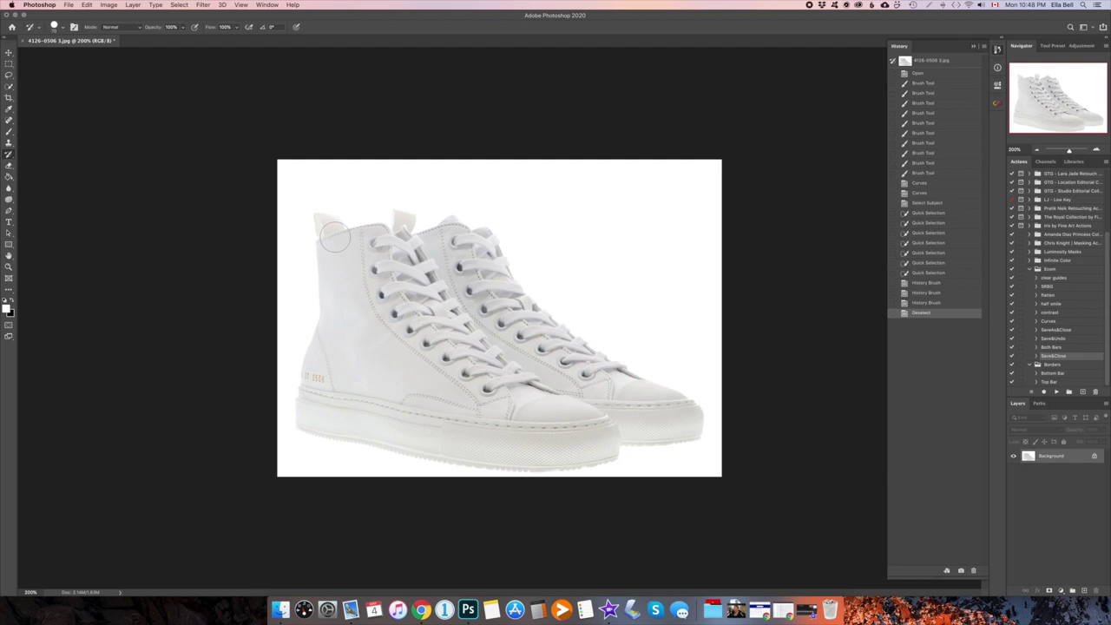
key("y")
left_click_drag(325, 221, 337, 238)
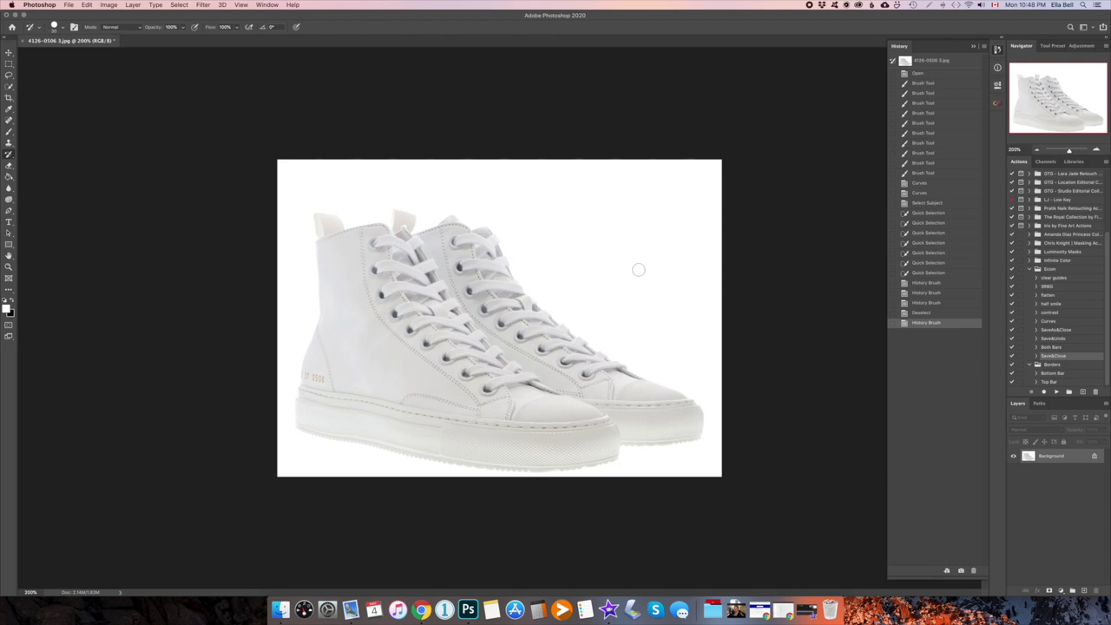
- Close the white sneaker image without saving, and open 3701-1230 3.jpg from the 2020-04-28 folder in Photoshop
key("super+w")
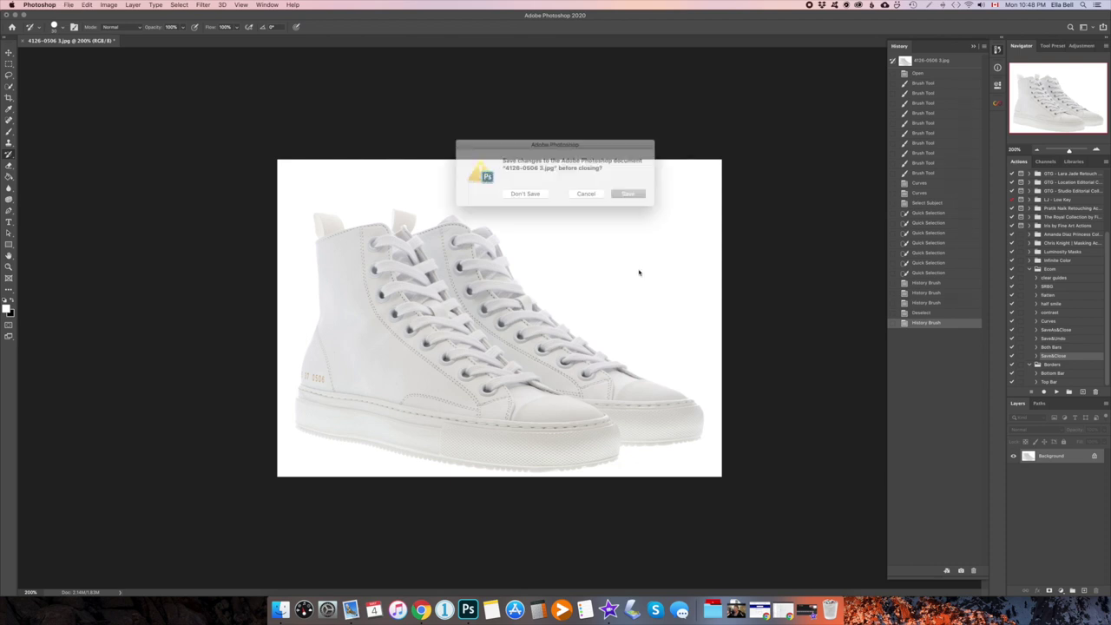
left_click(519, 191)
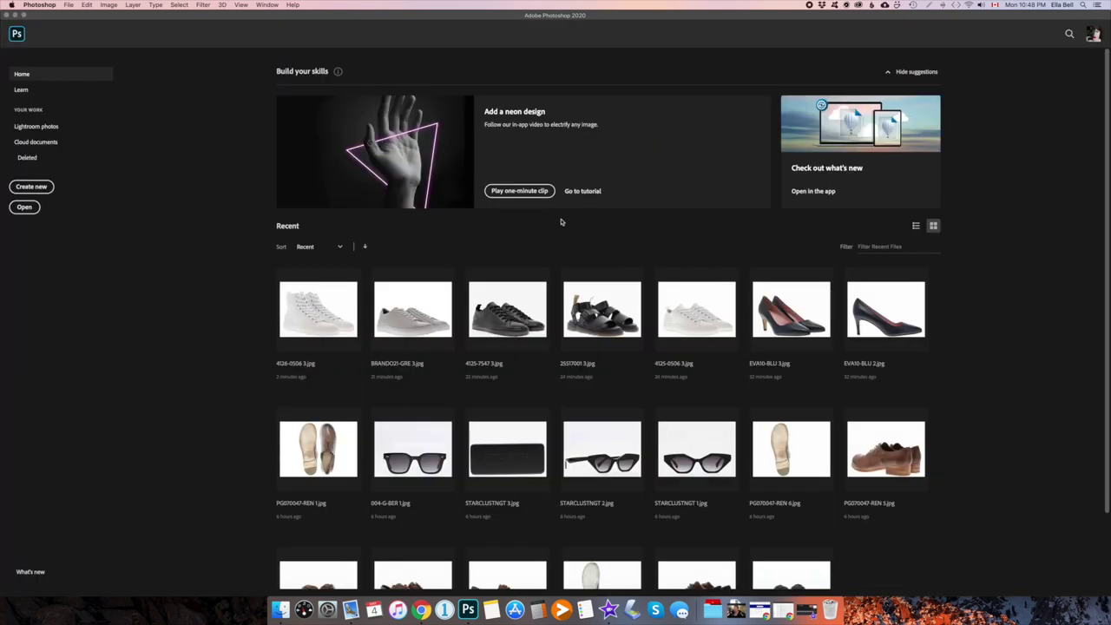
left_click(279, 610)
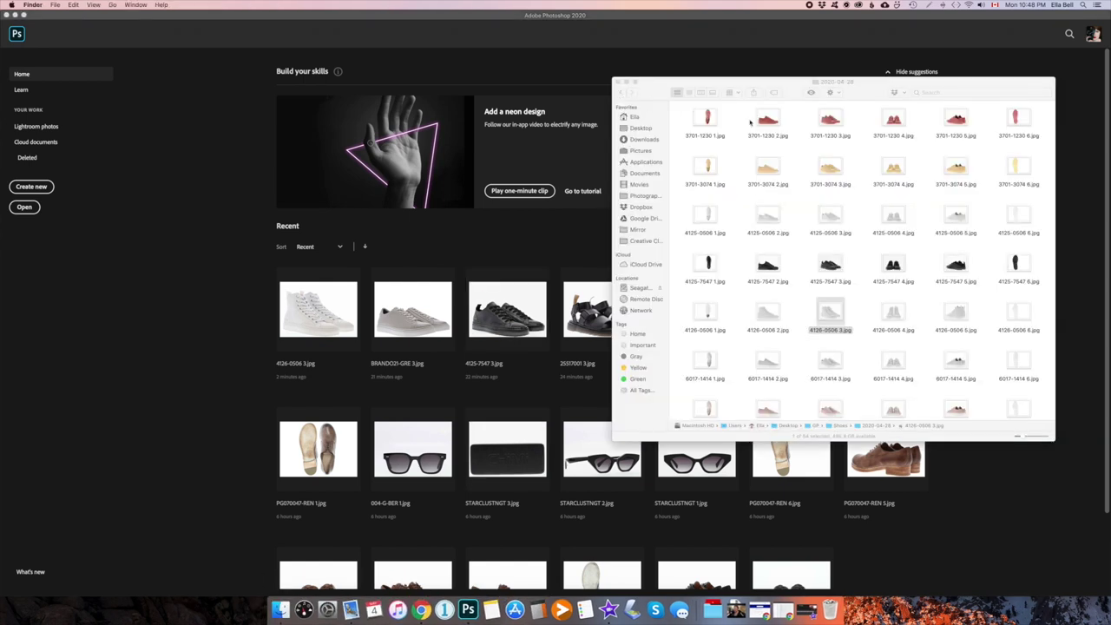
left_click_drag(832, 123, 468, 611)
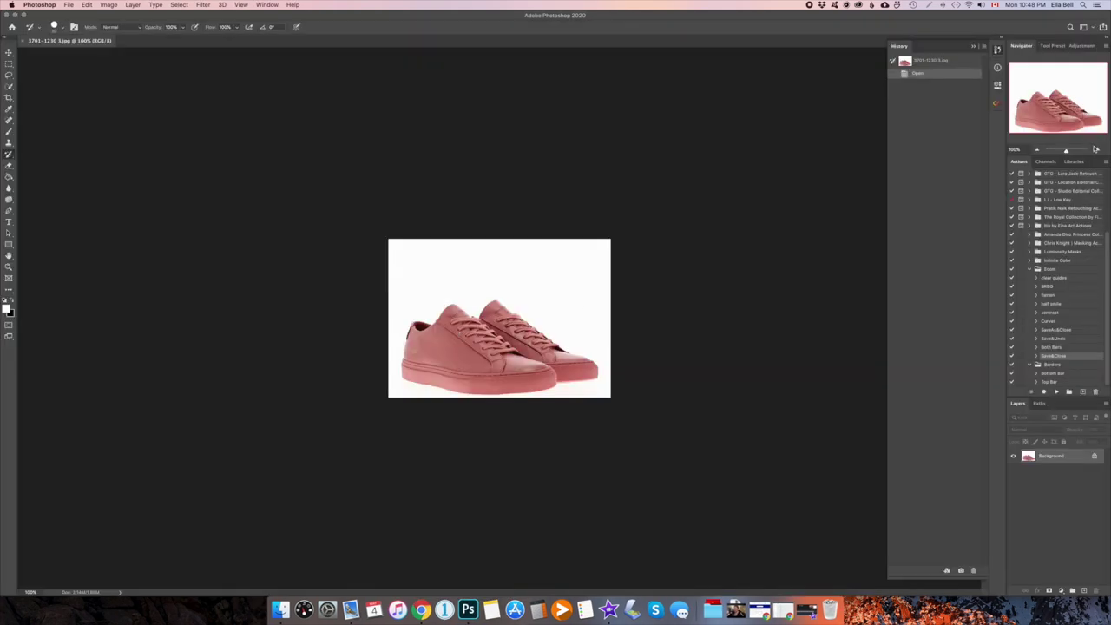
- Paint the outer background around the red sneakers white with a large brush, keeping clear of the shoes
left_click(1095, 149)
key("b")
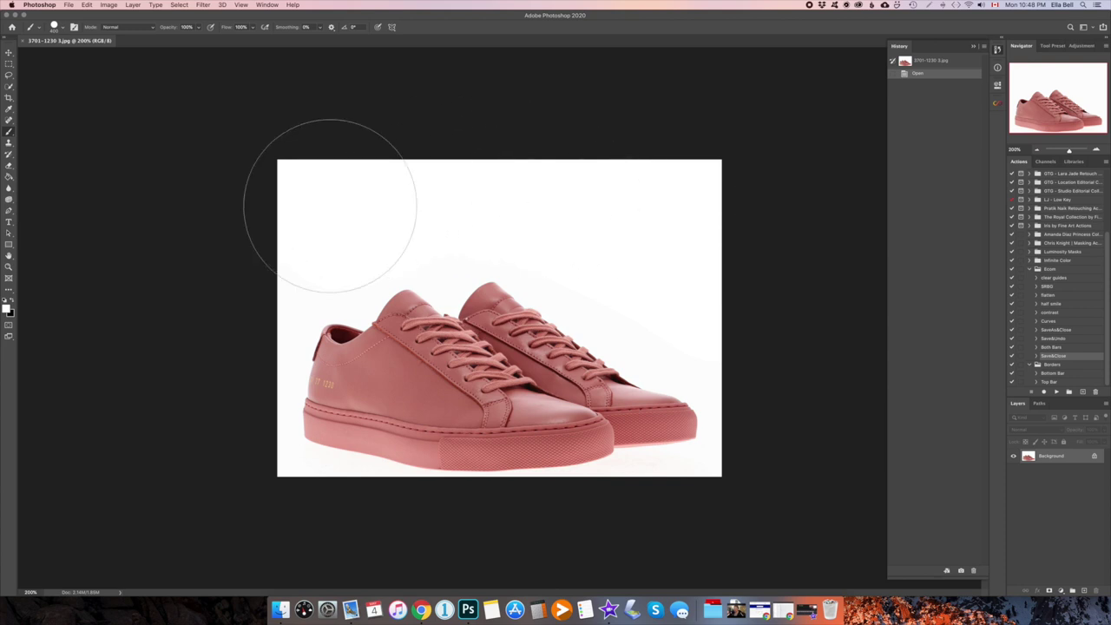
mouse_move(621, 190)
left_mouse_down()
mouse_move(734, 310)
mouse_move(662, 248)
mouse_move(779, 319)
mouse_move(799, 407)
mouse_move(793, 486)
mouse_move(625, 541)
left_mouse_up()
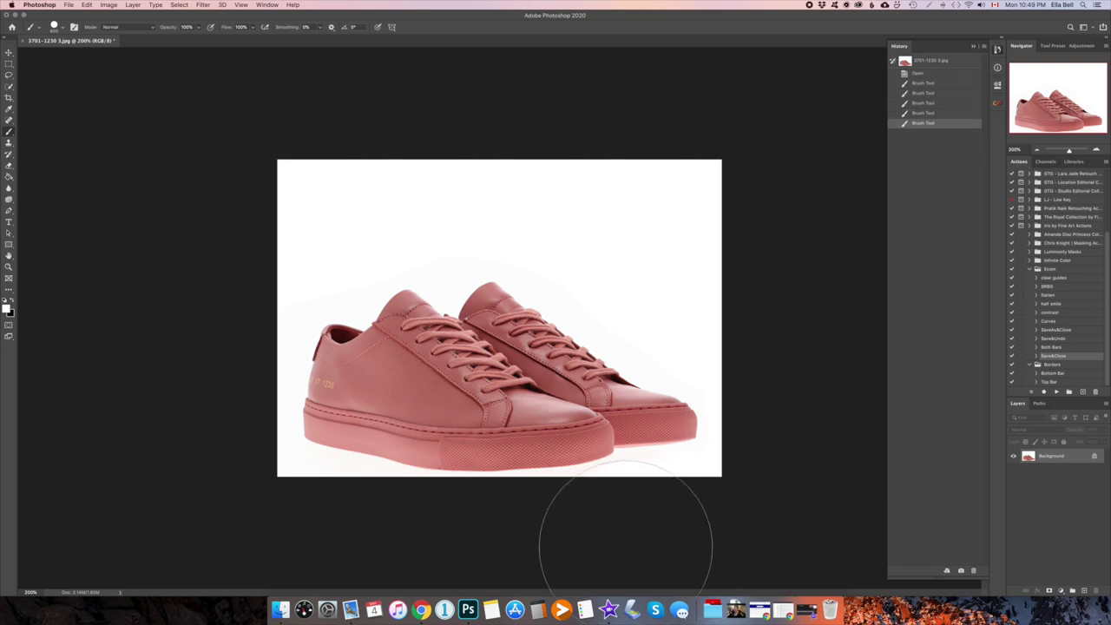
mouse_move(286, 529)
left_mouse_down()
mouse_move(350, 533)
mouse_move(218, 495)
left_mouse_up()
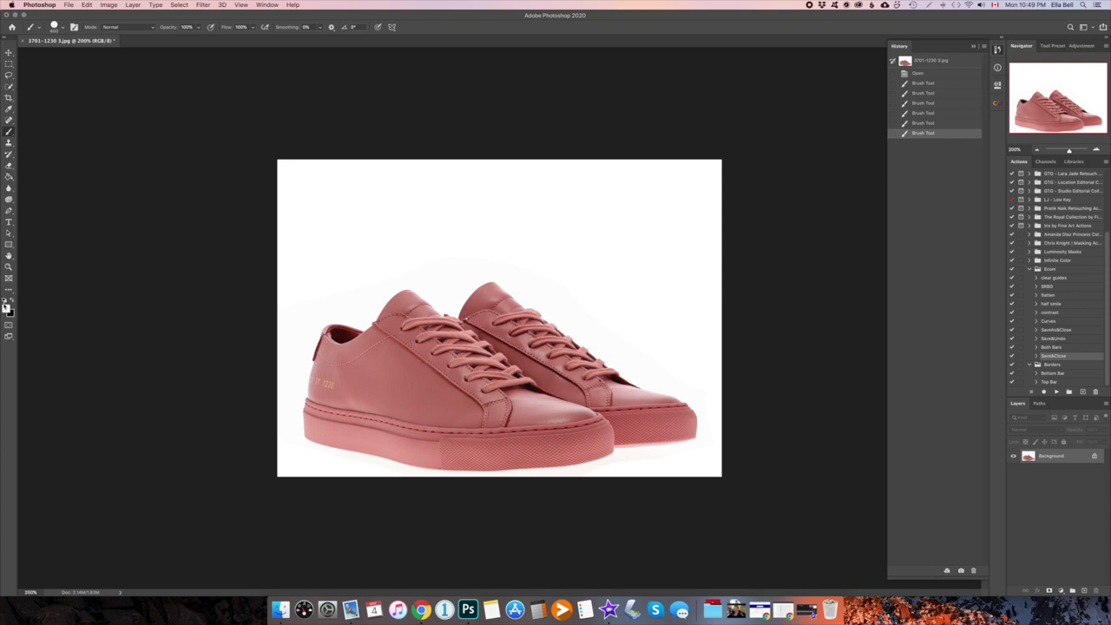
mouse_move(212, 390)
left_mouse_down()
mouse_move(218, 463)
mouse_move(236, 503)
left_mouse_up()
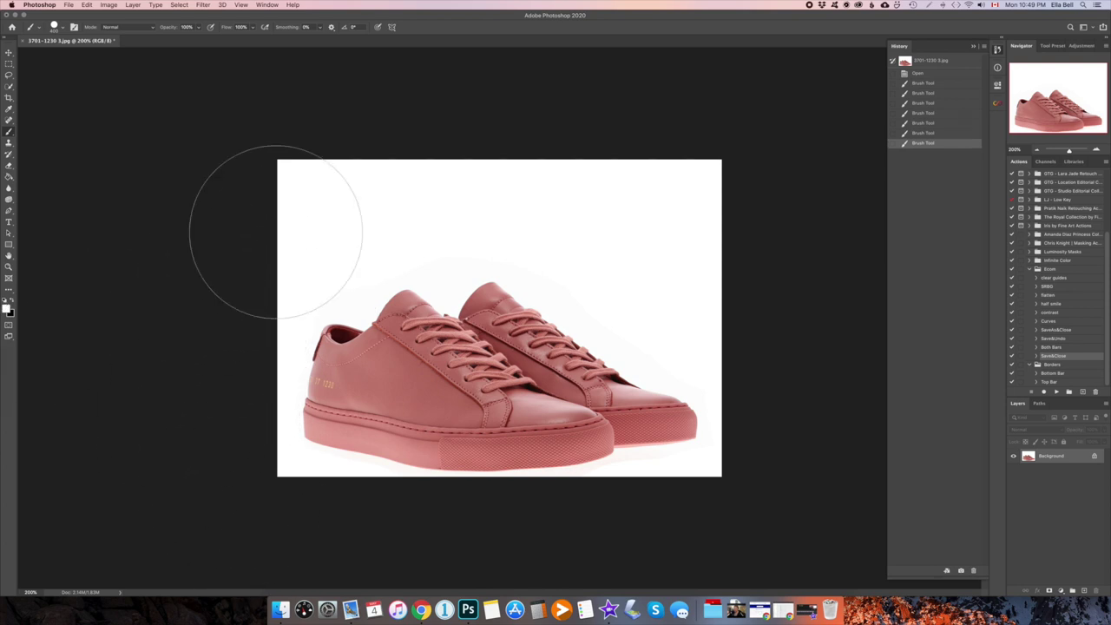
mouse_move(309, 235)
left_mouse_down()
mouse_move(452, 174)
mouse_move(503, 187)
left_mouse_up()
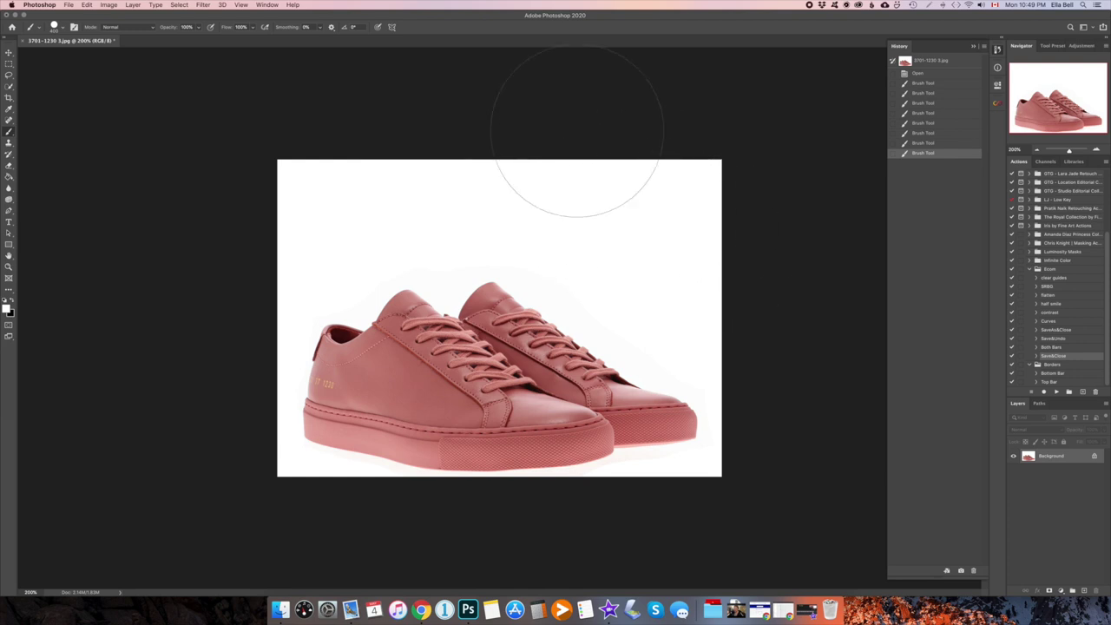
left_click_drag(685, 265, 726, 260)
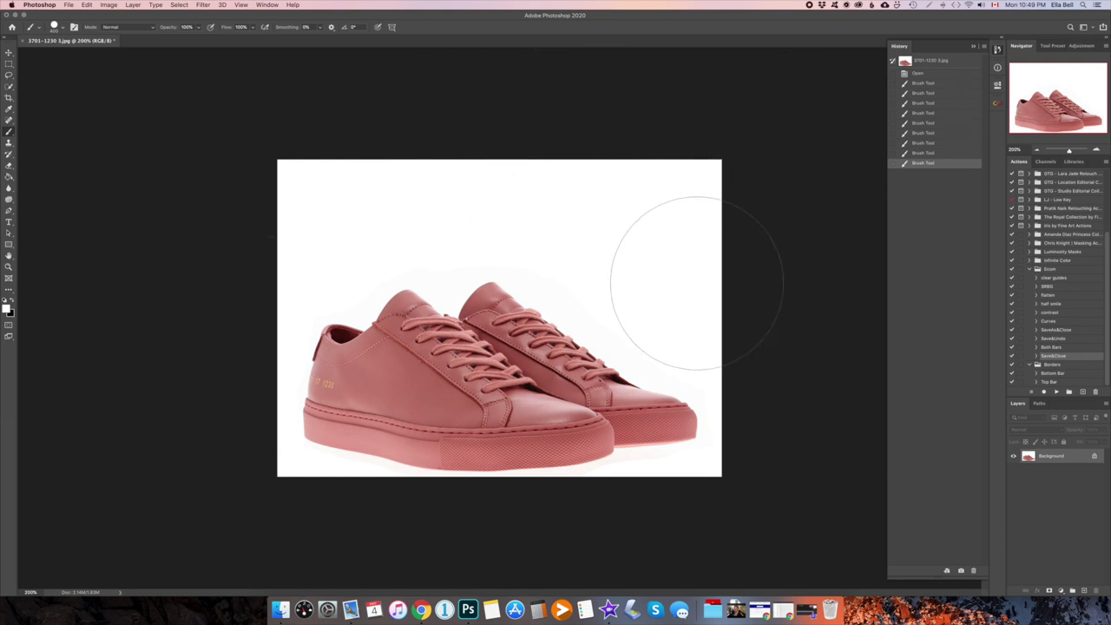
- Apply a Curves white point sampled below the rear sneaker's sole, and check the background with a temporary black point
key("super+m")
left_click(823, 288)
left_click(637, 450)
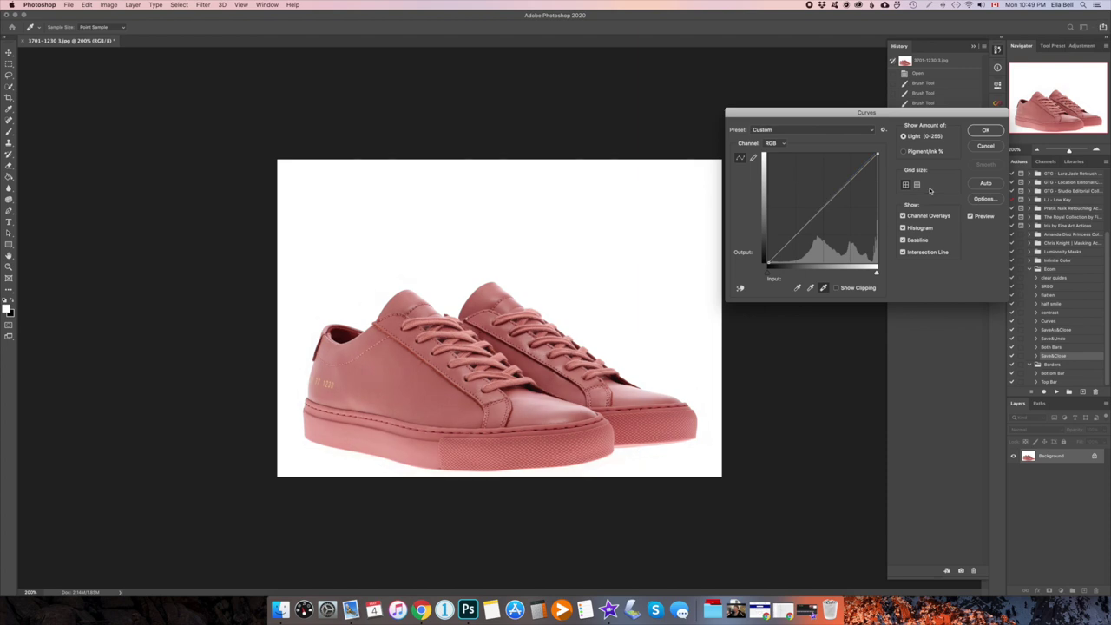
left_click(985, 131)
key("super+m")
left_click(798, 287)
left_click(579, 226)
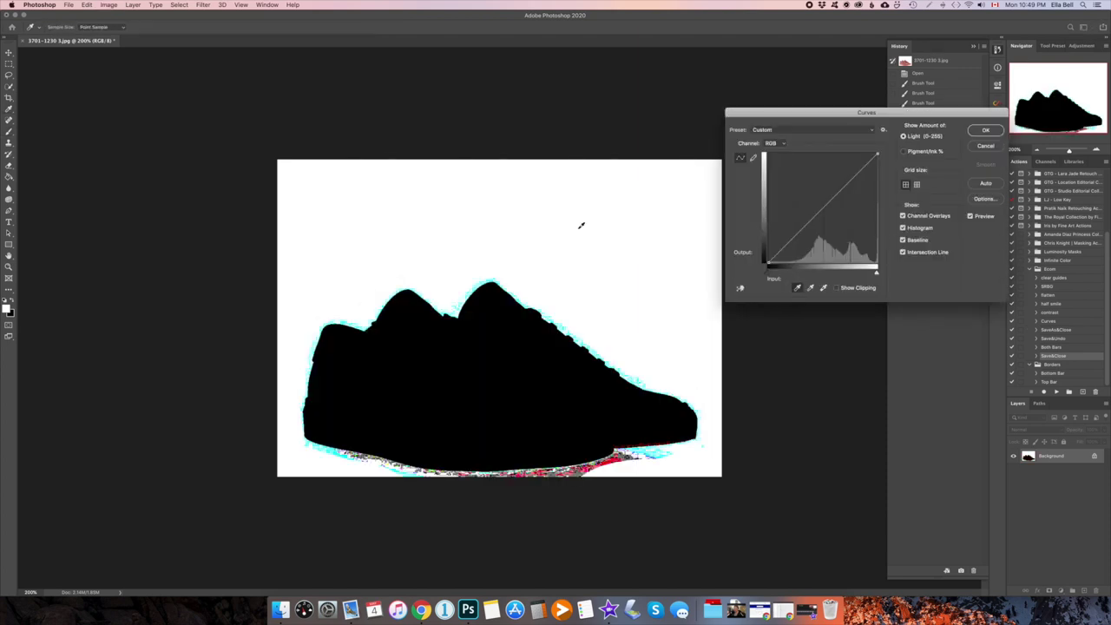
left_click(985, 146)
- Apply another Curves white point sampled under the middle of the front sneaker, and recheck the background with a discarded black point
key("super+m")
left_click(824, 287)
left_click(511, 473)
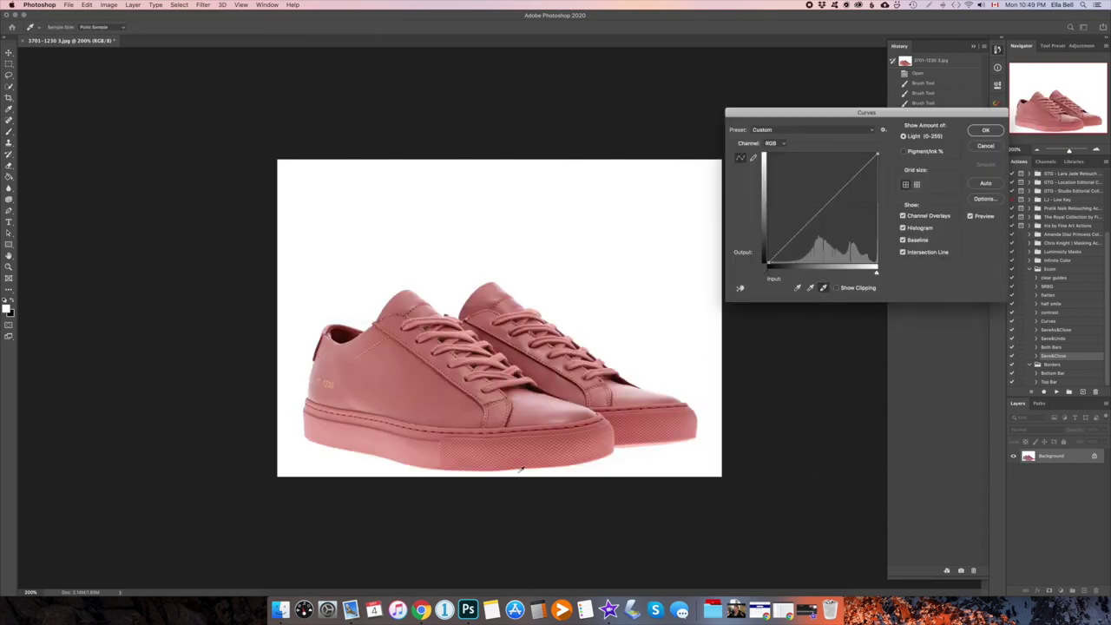
left_click(985, 131)
key("super+m")
left_click(796, 287)
left_click(642, 233)
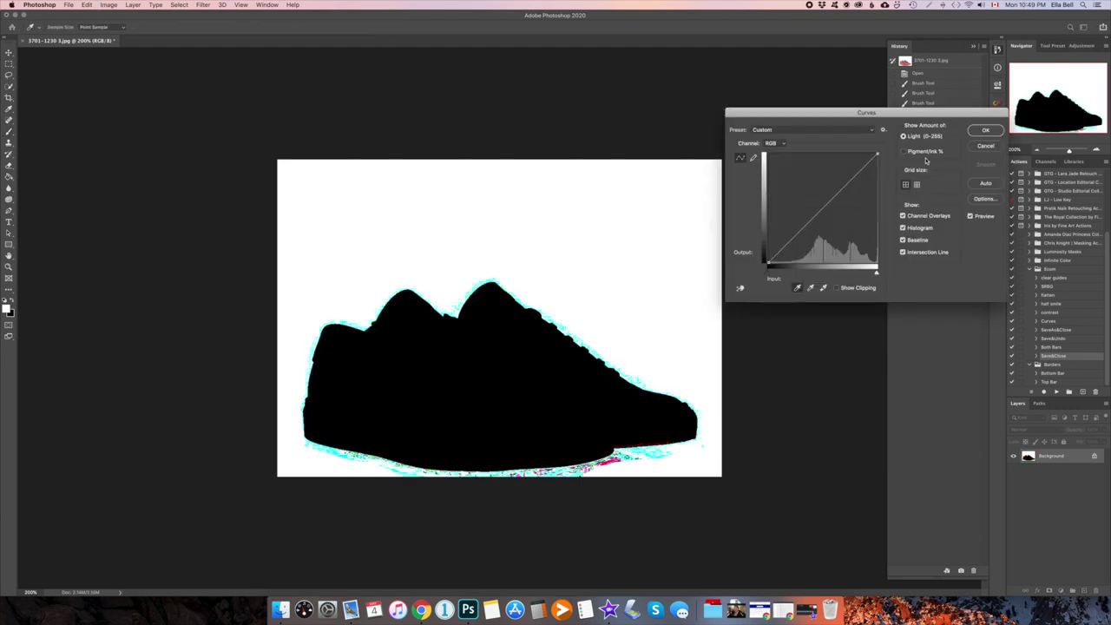
left_click(985, 146)
- Whiten the background further with a Curves white point sampled under the front sneaker's forefoot, and check it with a temporary black point
key("super+m")
left_click(824, 288)
left_click(568, 470)
left_click(985, 130)
key("super+m")
left_click(796, 287)
left_click(676, 228)
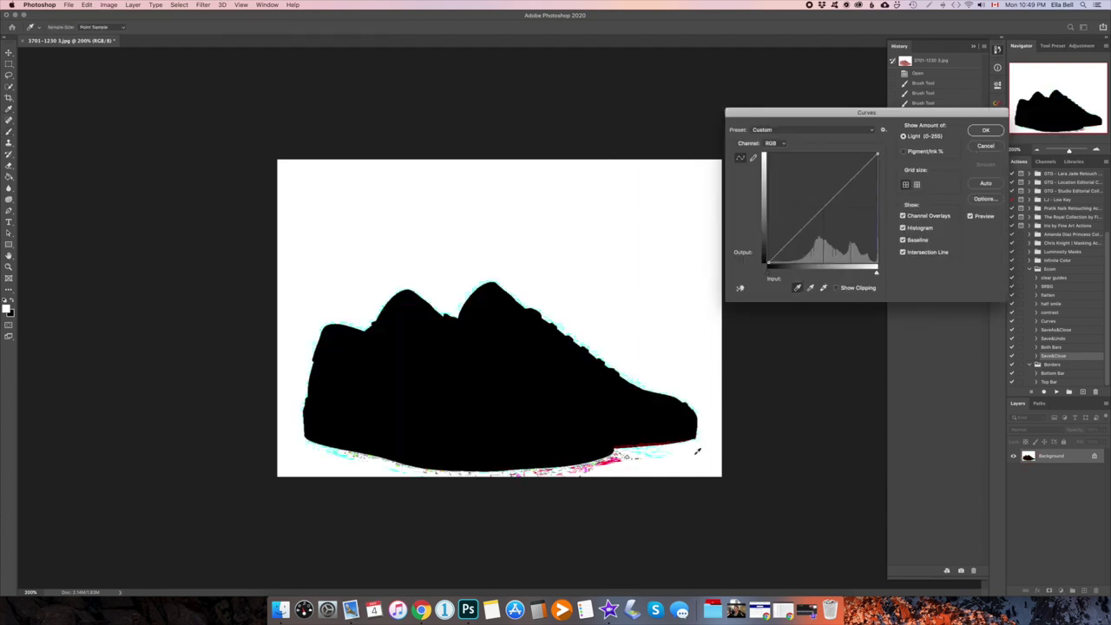
key("Escape")
- Apply a Curves white point sampled just below the front sneaker's toe, and inspect the remaining specks with a discarded black point
key("super+m")
left_click(822, 288)
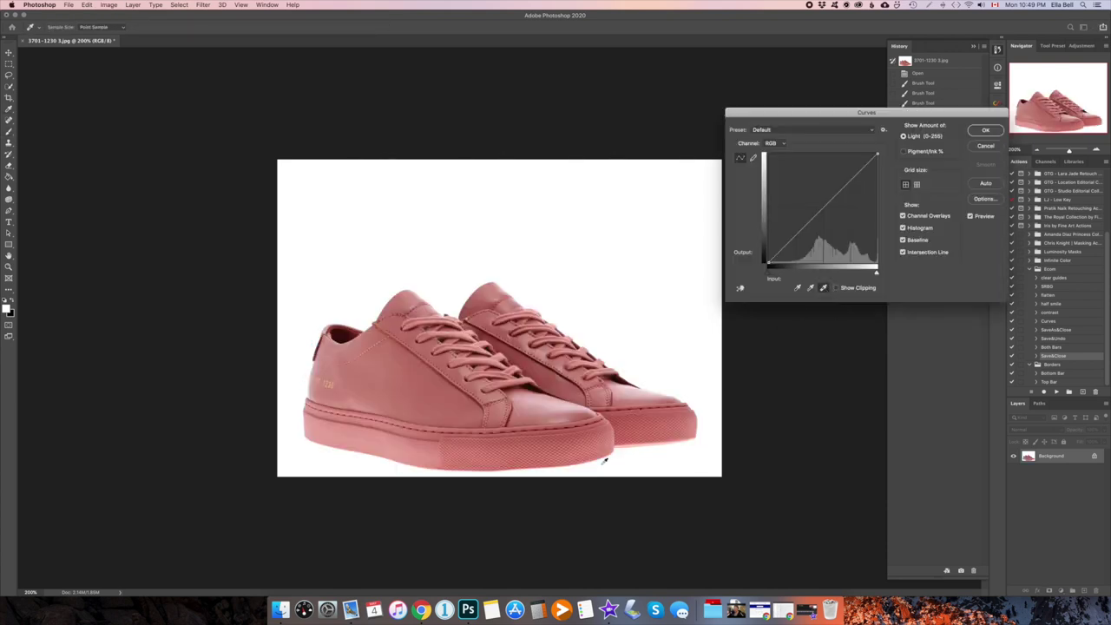
left_click(597, 462)
left_click(978, 130)
key("super+m")
left_click(796, 287)
left_click(675, 241)
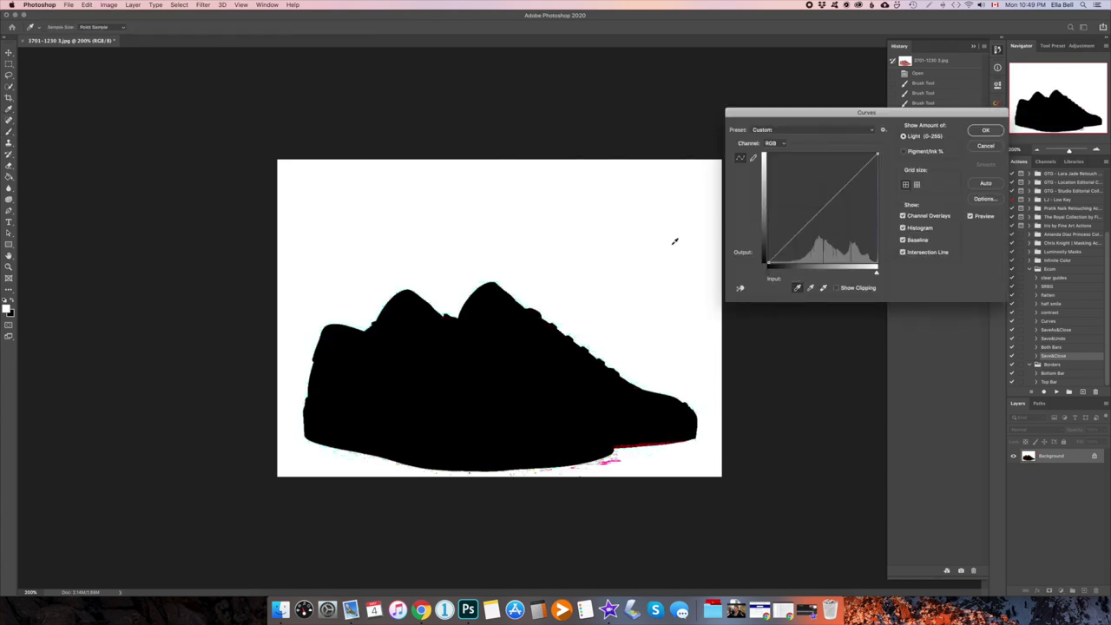
left_click(987, 146)
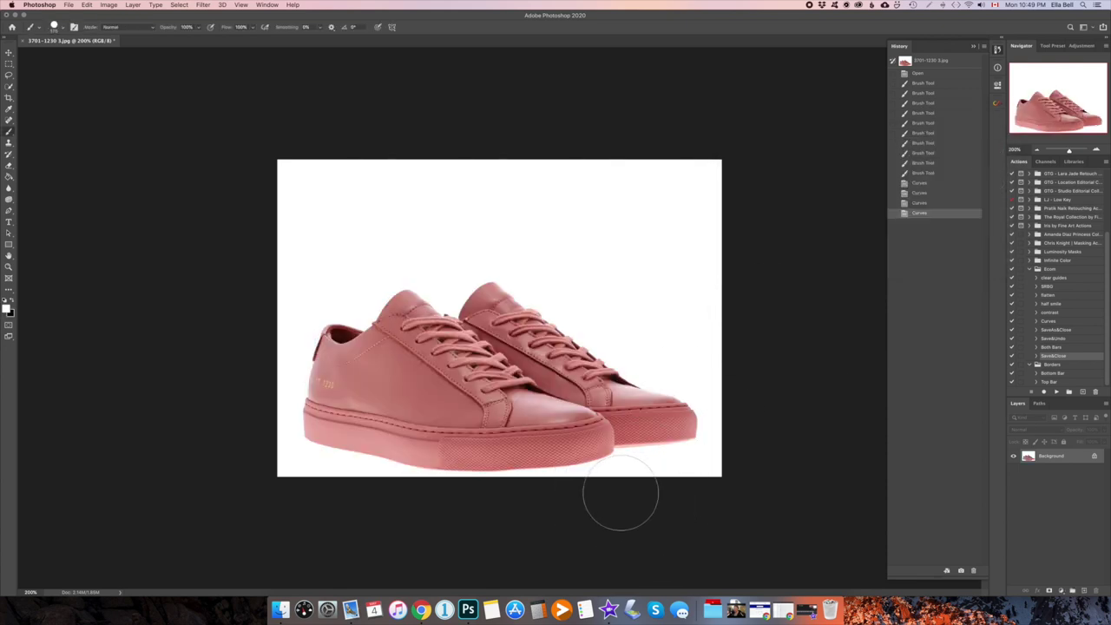
- Paint white over the remaining off-white areas below and beside the red sneakers, and run the Save&Close action
left_click_drag(595, 500, 599, 509)
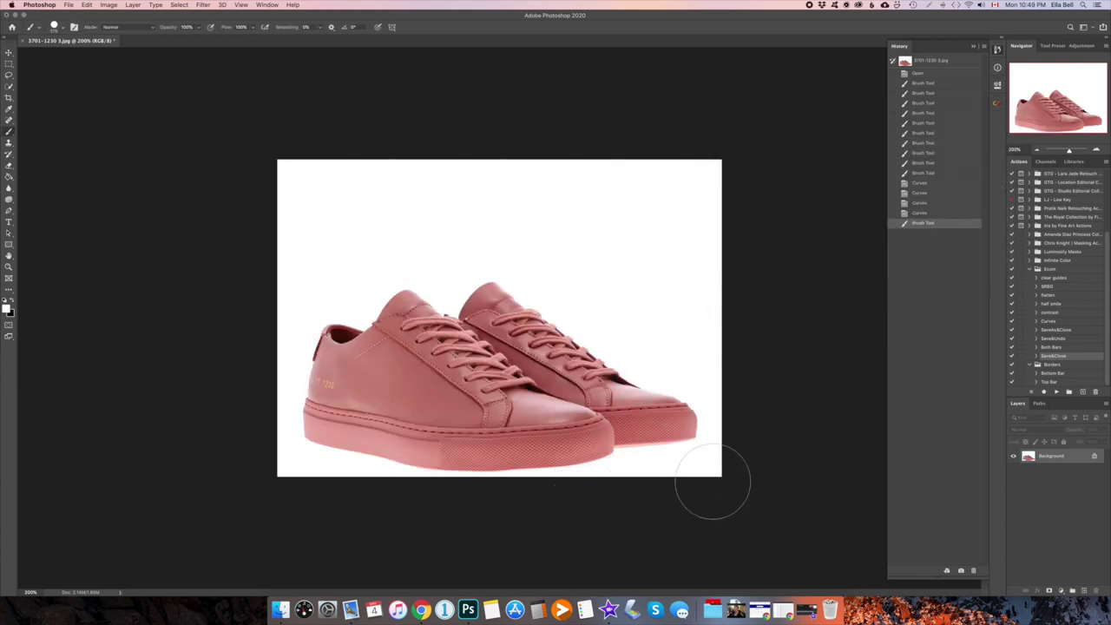
left_click_drag(694, 484, 720, 468)
left_click_drag(742, 372, 744, 347)
left_click(707, 367)
left_click_drag(338, 488, 402, 513)
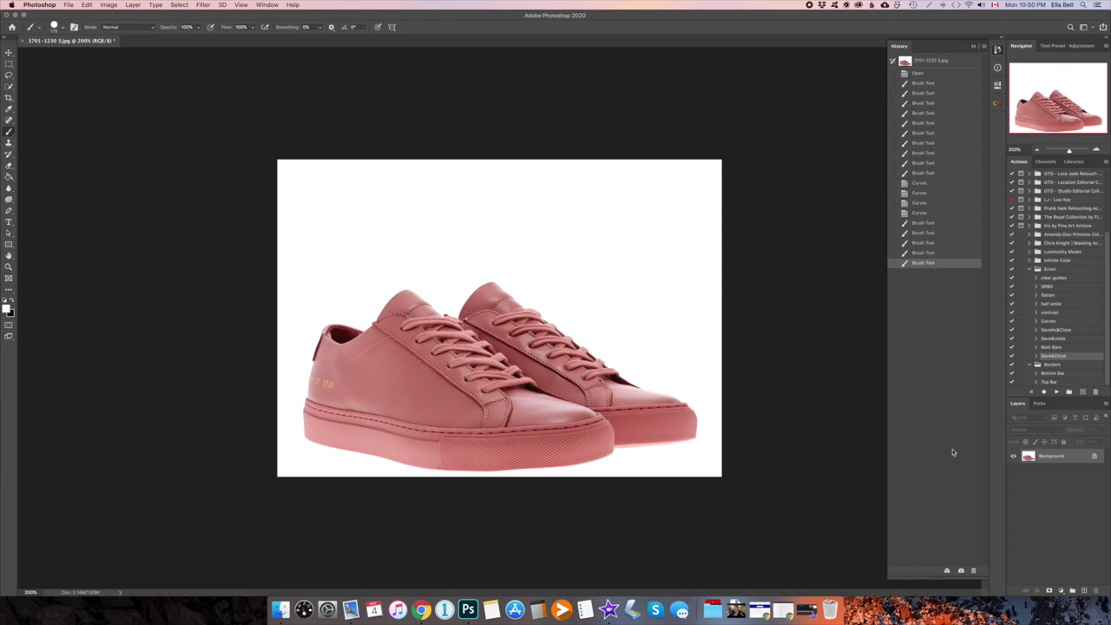
left_click(1056, 393)
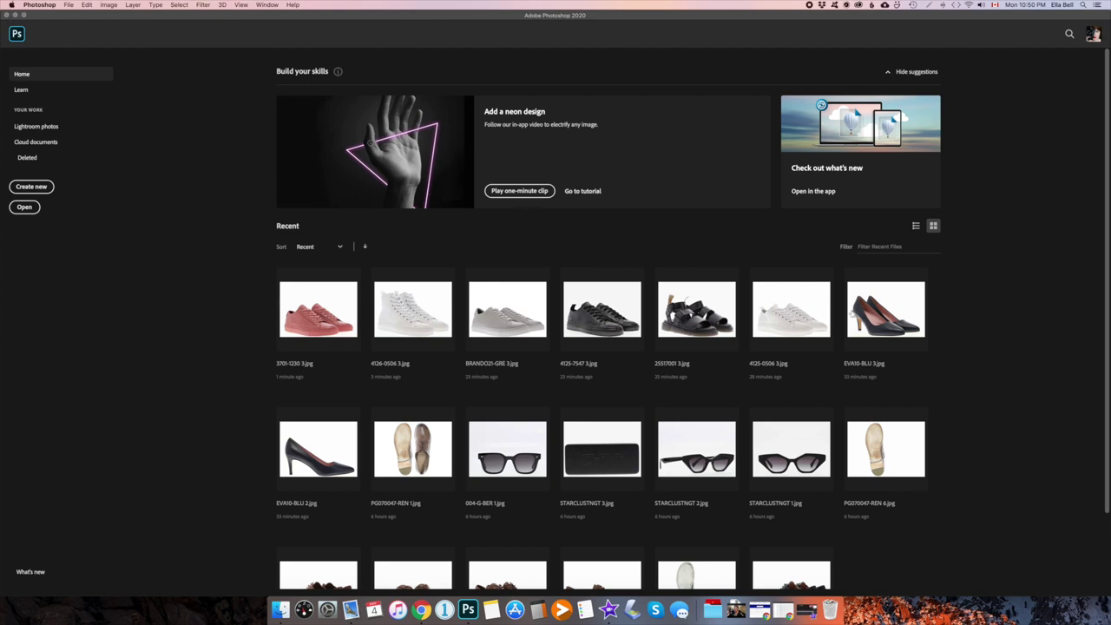
- View 4125-0506 3.jpg and EVA10-BLU 3.jpg from the recent files, and return to the home screen
scroll(972, 336, "down", 2)
scroll(972, 336, "up", 2)
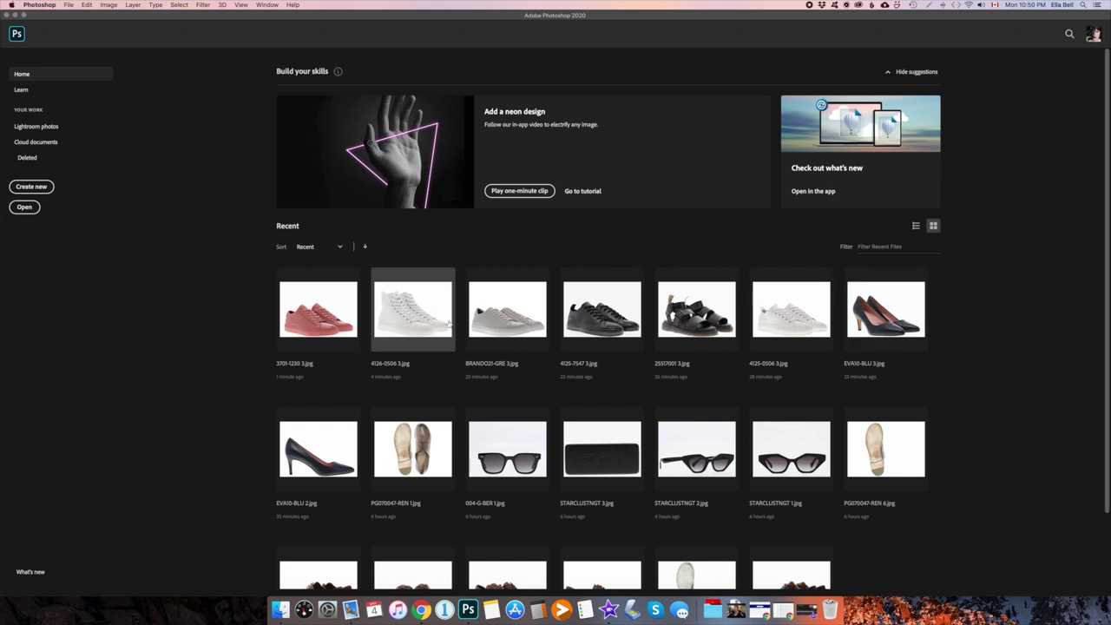
left_click(792, 318)
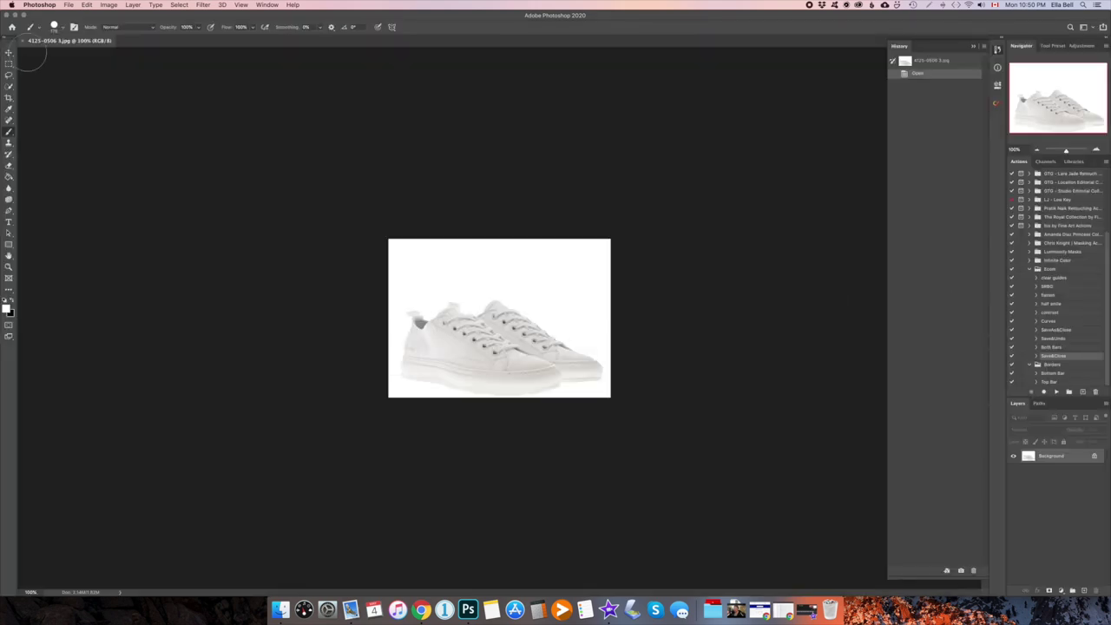
left_click(12, 27)
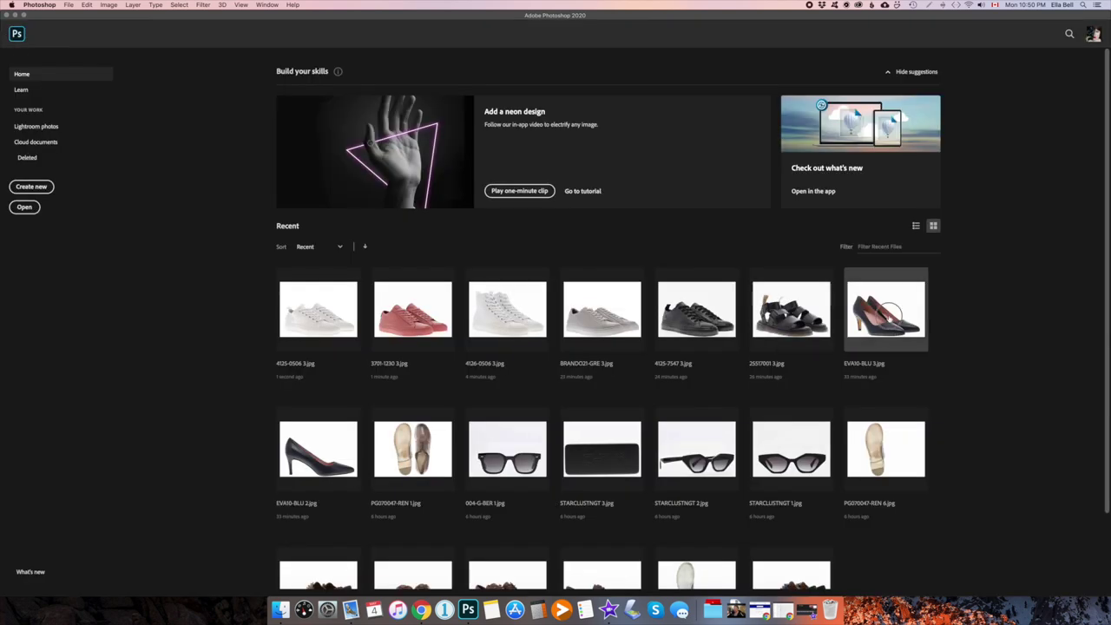
left_click(887, 314)
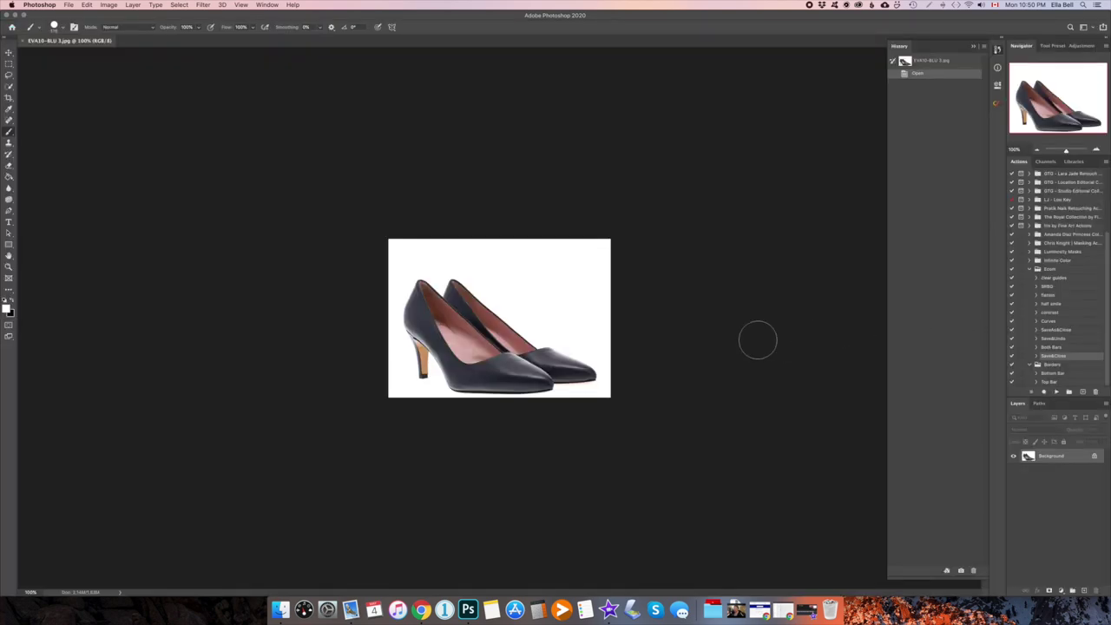
left_click(12, 27)
- Switch to Finder and go up from the 2020-04-28 folder to the Shoes folder
left_click(280, 609)
scroll(800, 315, "up", 1)
scroll(800, 314, "down", 2)
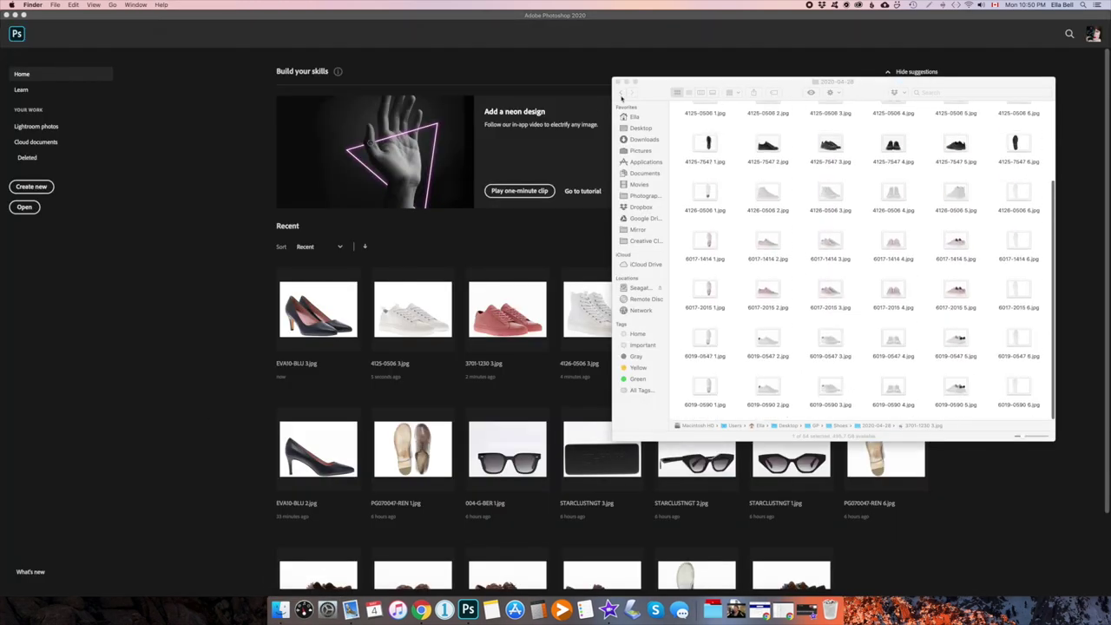
left_click(620, 93)
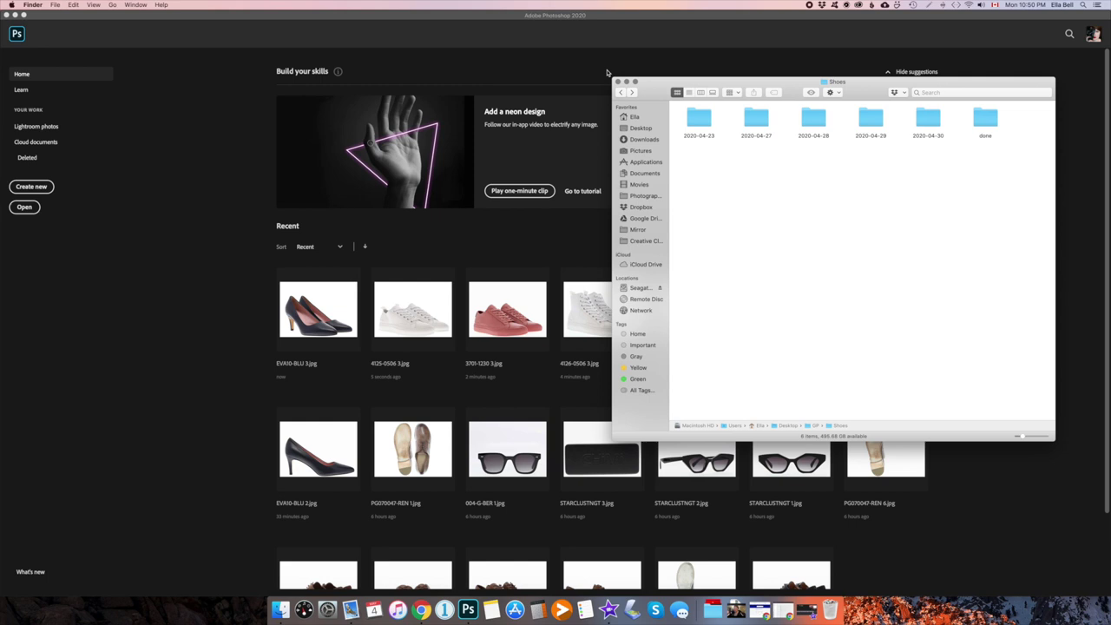
- Hide all other applications and move the Shoes folder window toward the middle of the desktop
left_click_drag(873, 93, 883, 116)
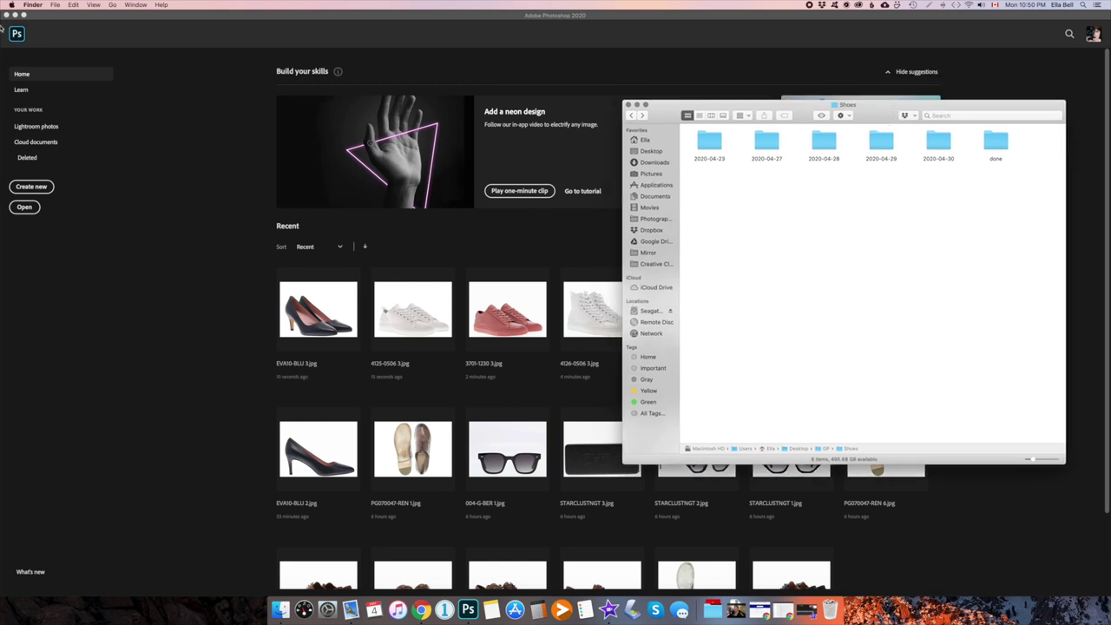
key("alt+super+h")
left_click_drag(873, 104, 696, 104)
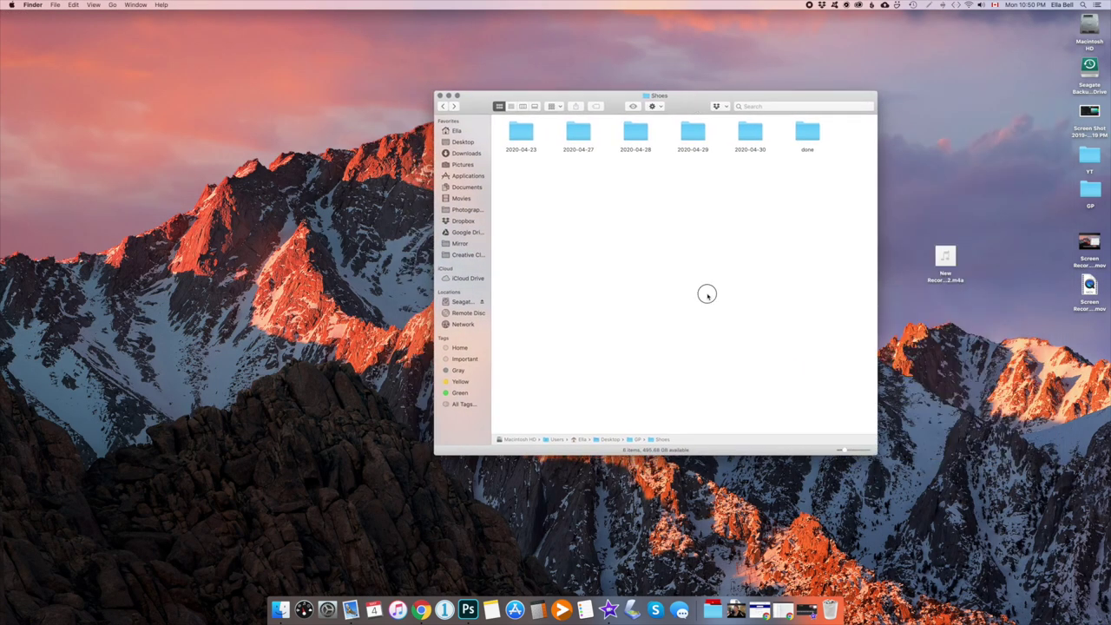